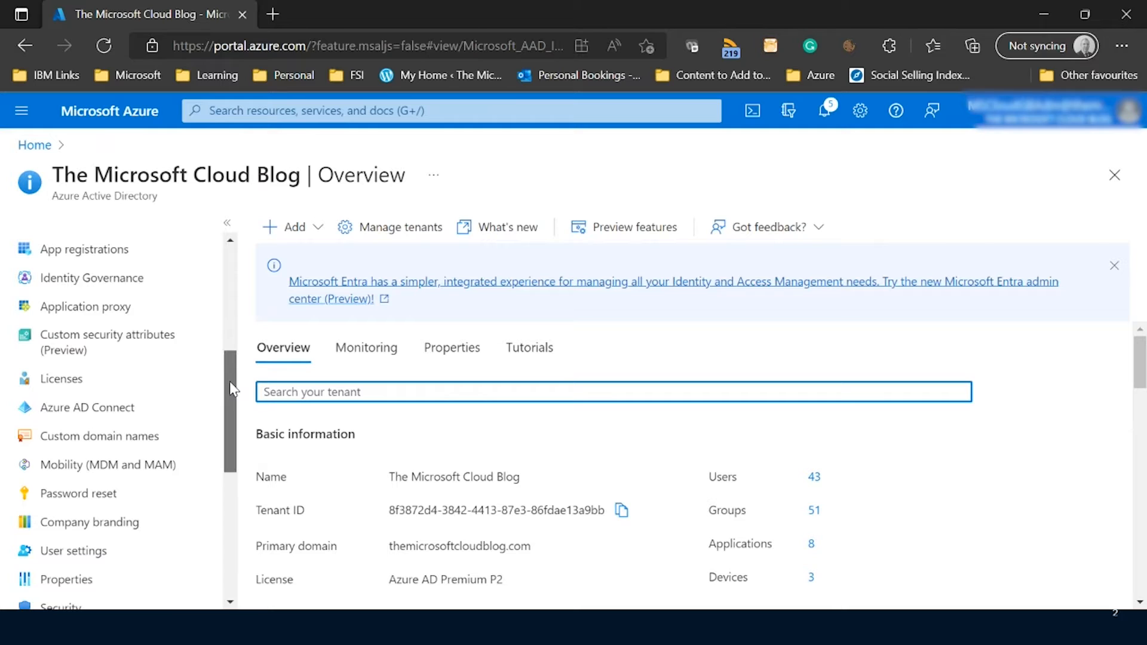
Open the Terms of use page under Identity Governance in Azure Active Directory.
drag(230, 383, 235, 333)
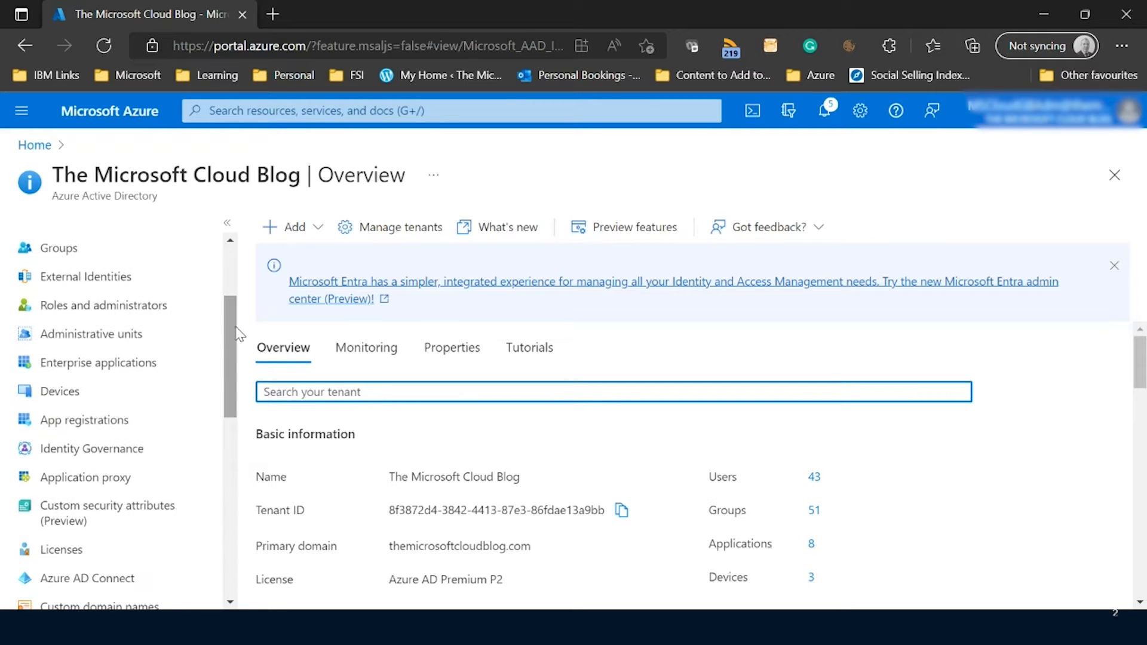
click(117, 448)
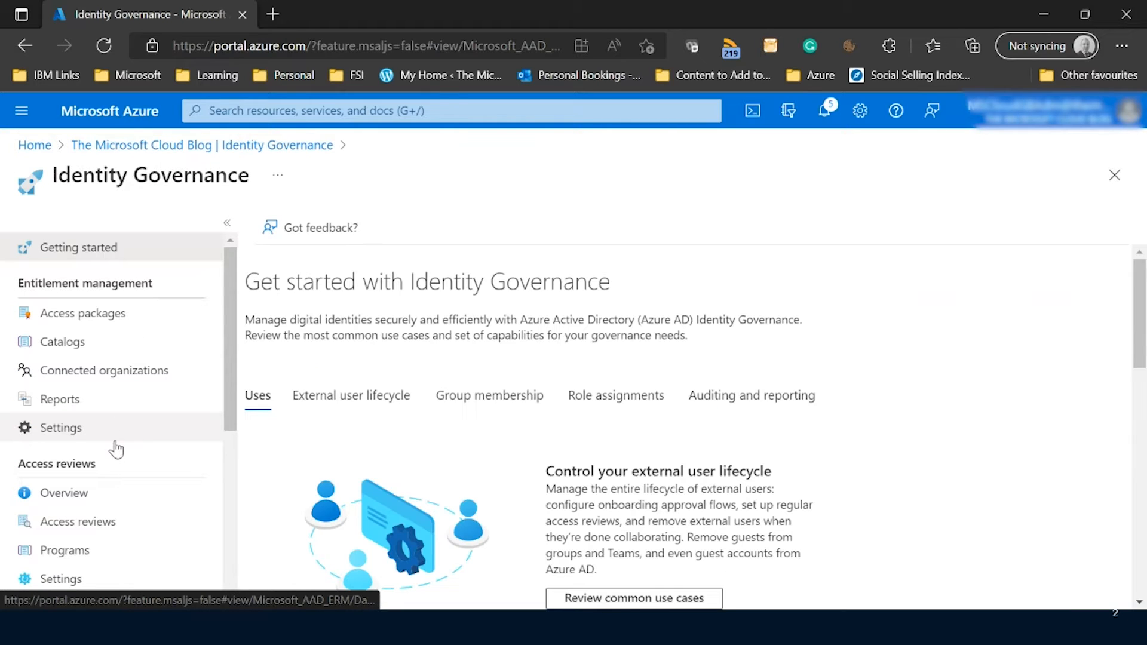
drag(227, 320, 215, 472)
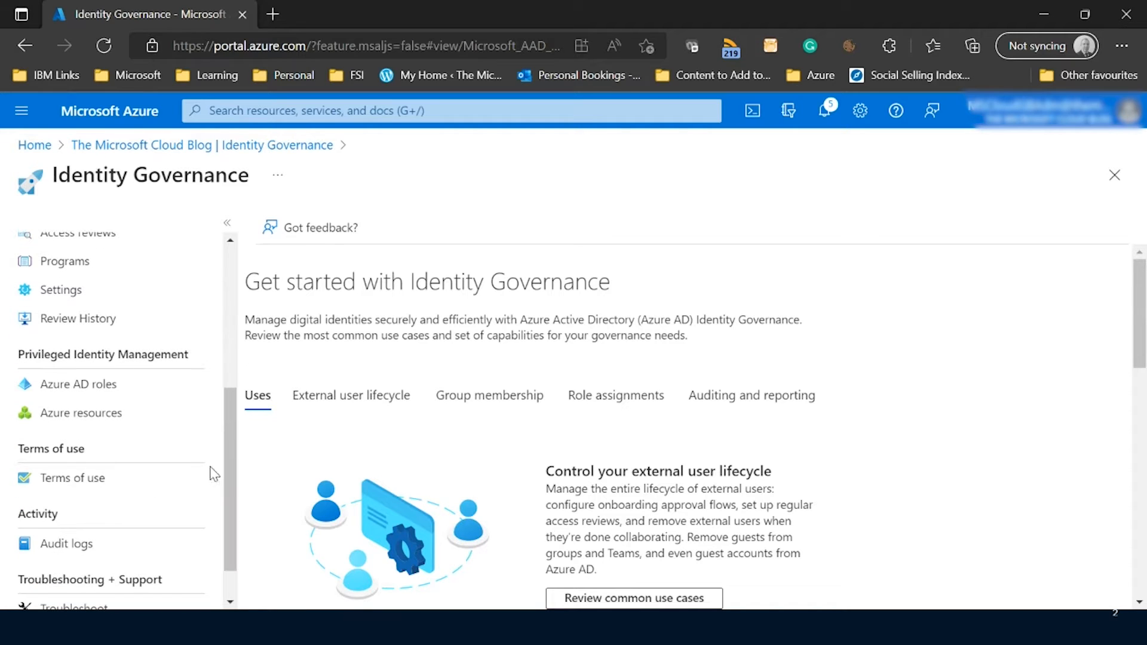
click(79, 488)
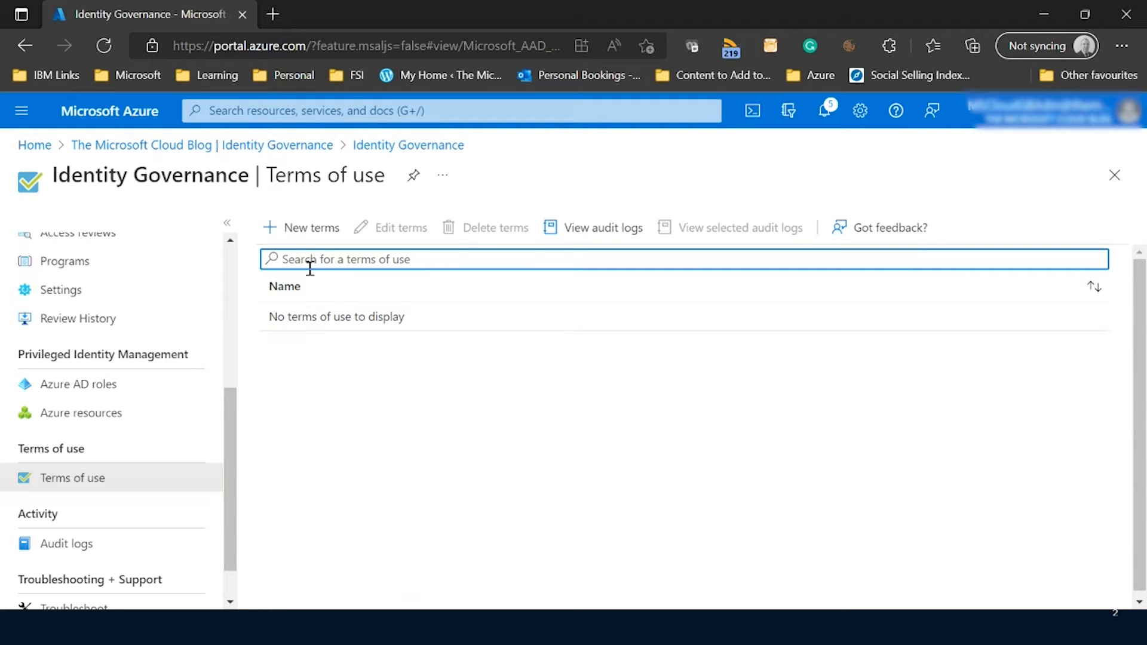
Start new terms of use and name it "SharePoint Terms of Use".
click(305, 229)
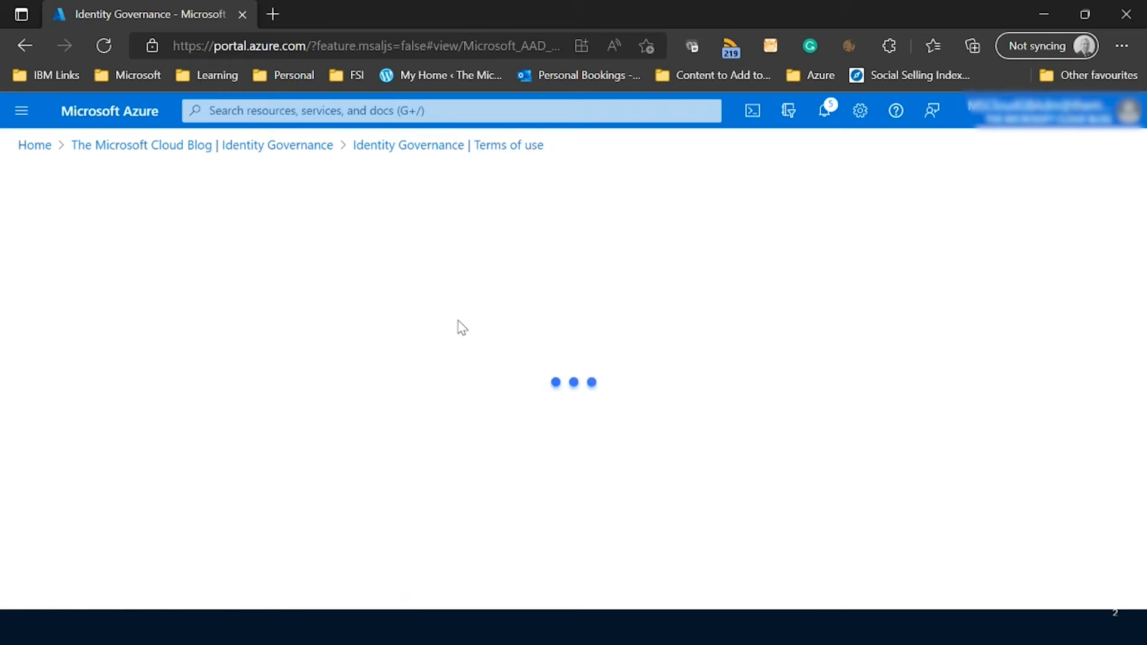
click(317, 297)
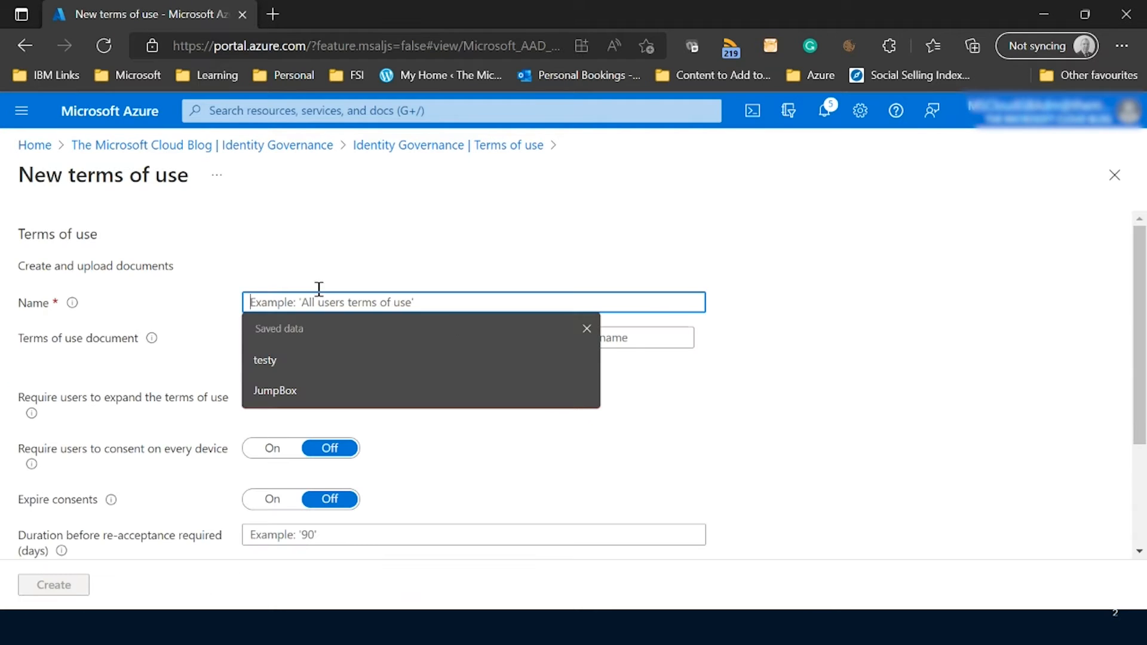
text(Sh)
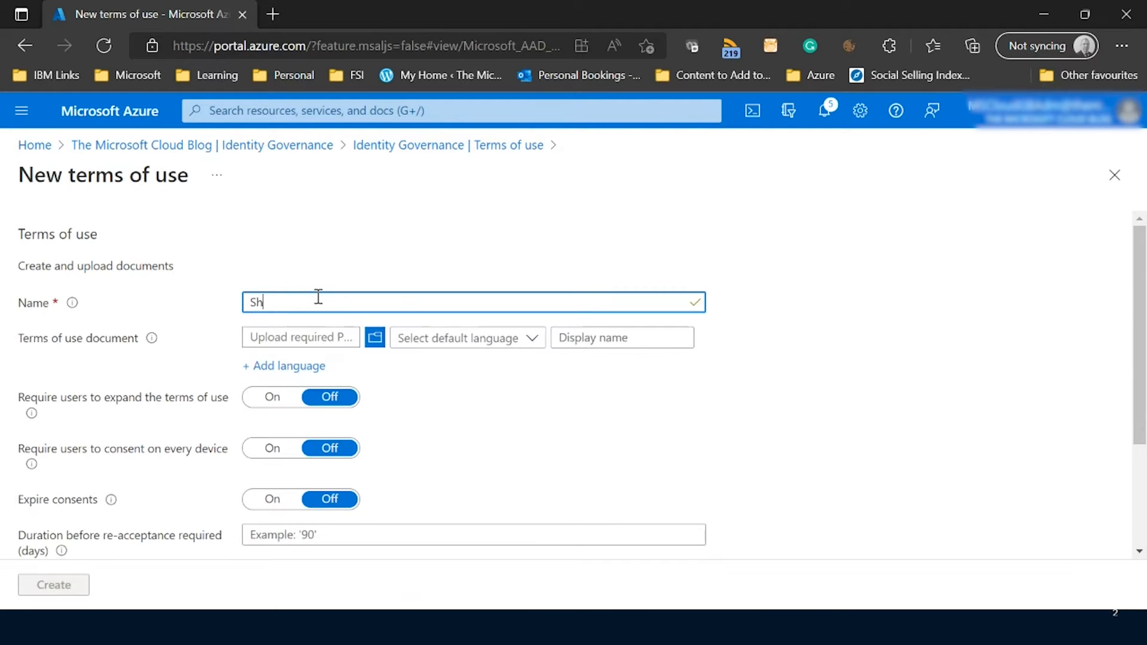
text(arePOint Terms of Use)
click(290, 302)
key(Delete)
text(of Use)
Upload the file "SharePoint Terms of Use.pdf" from the Training folder as the terms of use document.
click(305, 338)
click(375, 338)
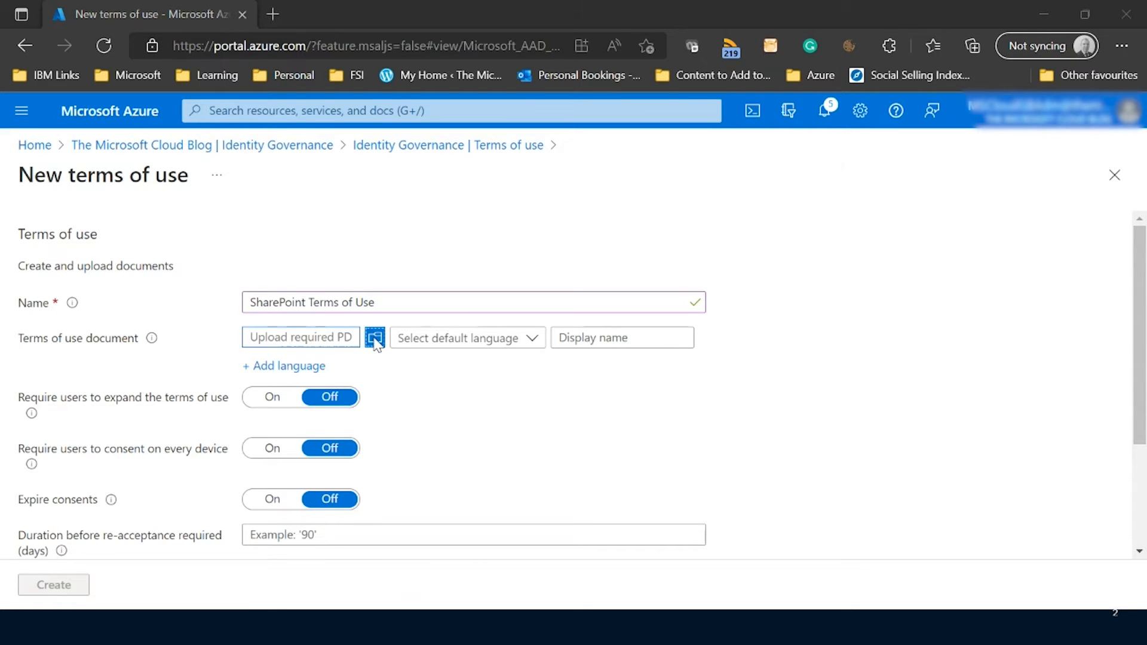
click(224, 133)
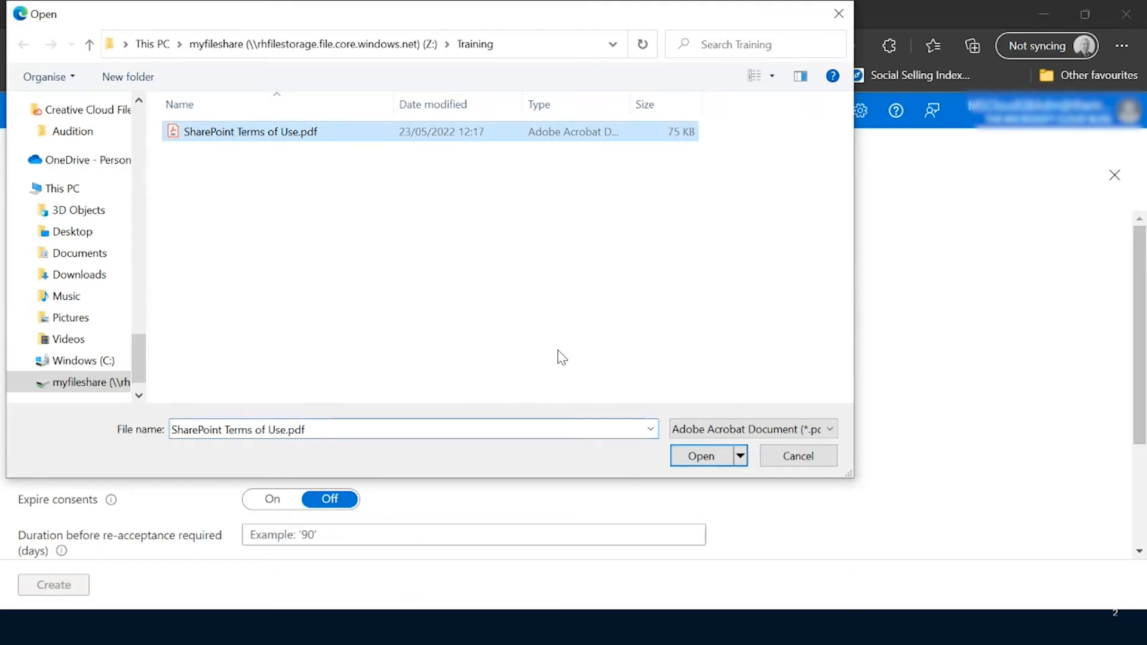
click(697, 457)
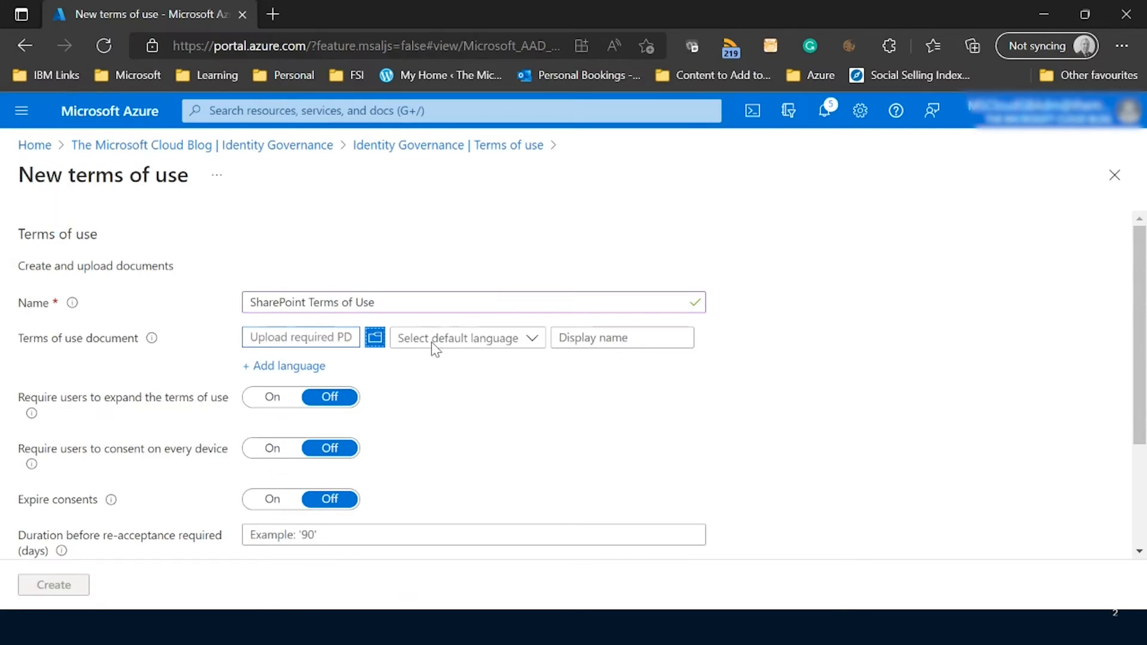
Set the document's default language to English (United Kingdom) and its display name to "SharePoint Terms of Use".
click(531, 346)
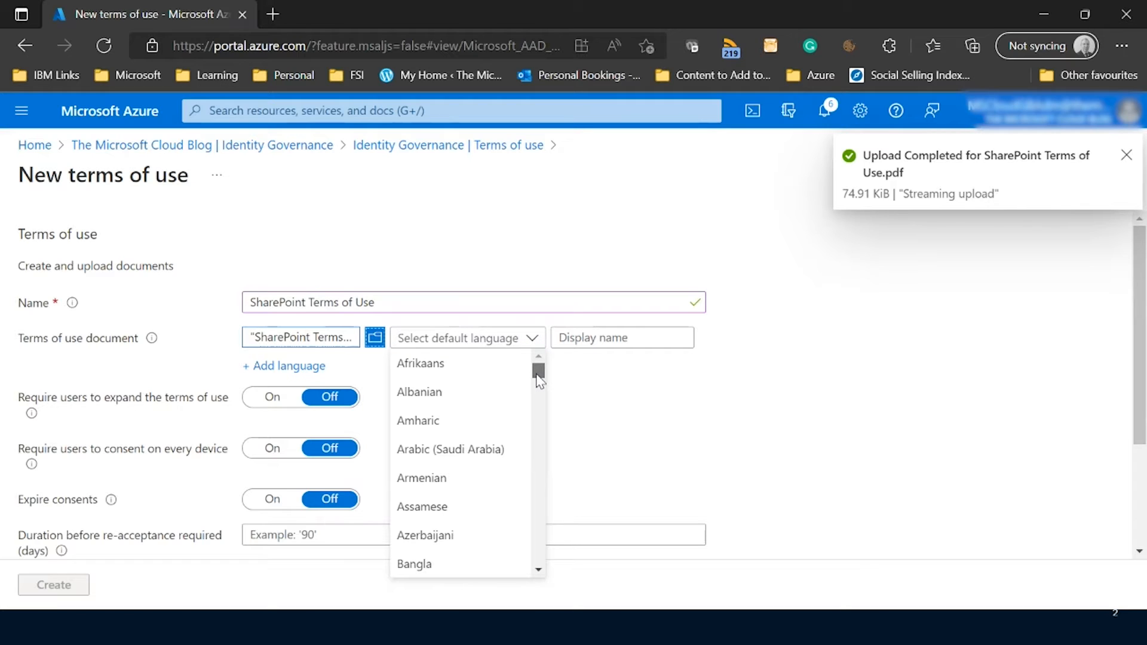
drag(540, 381, 539, 403)
click(513, 507)
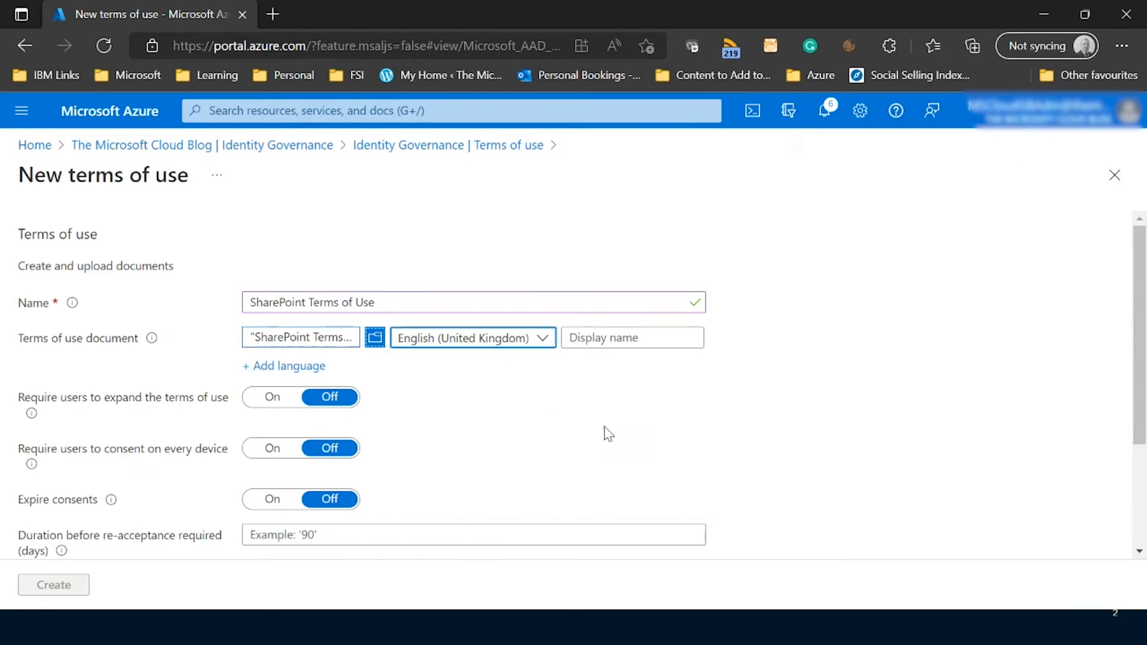
click(628, 339)
text(Share)
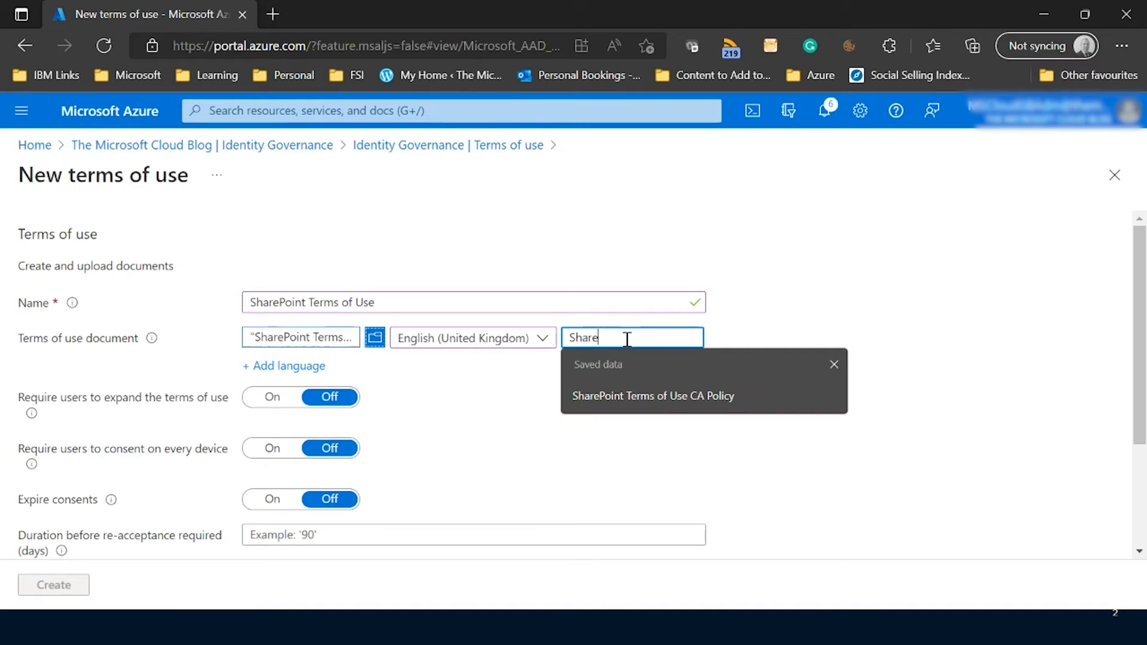
text(Point Terms of Use)
key(Tab)
Turn on the requirement for users to expand the terms of use.
scroll(482, 429, down, 1)
scroll(410, 371, down, 2)
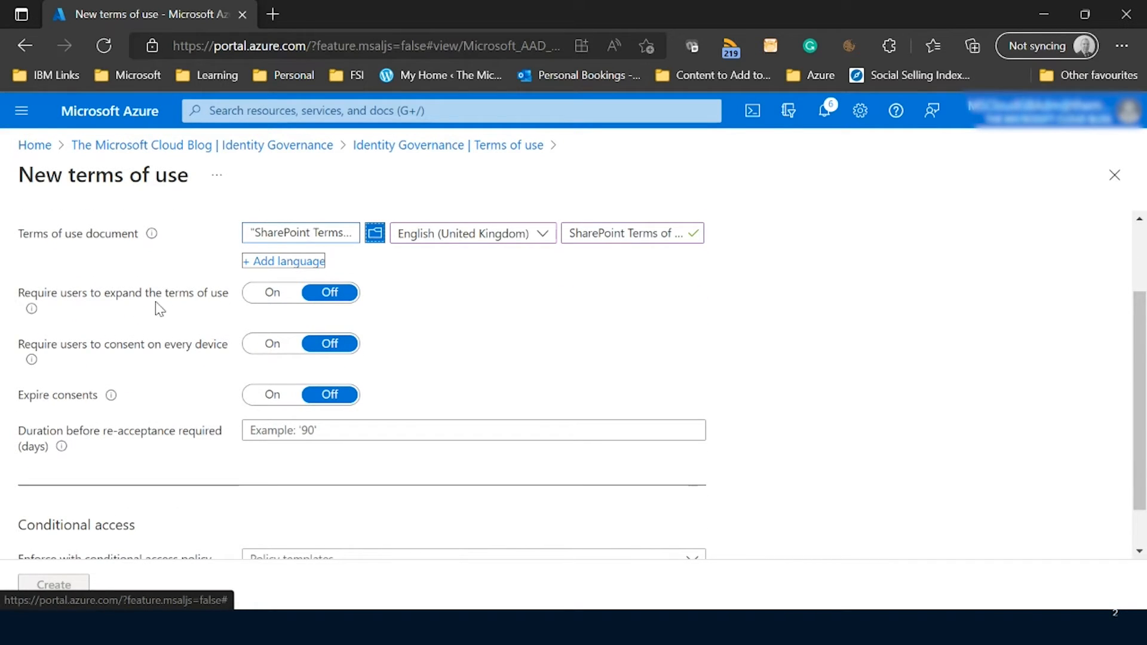
click(286, 300)
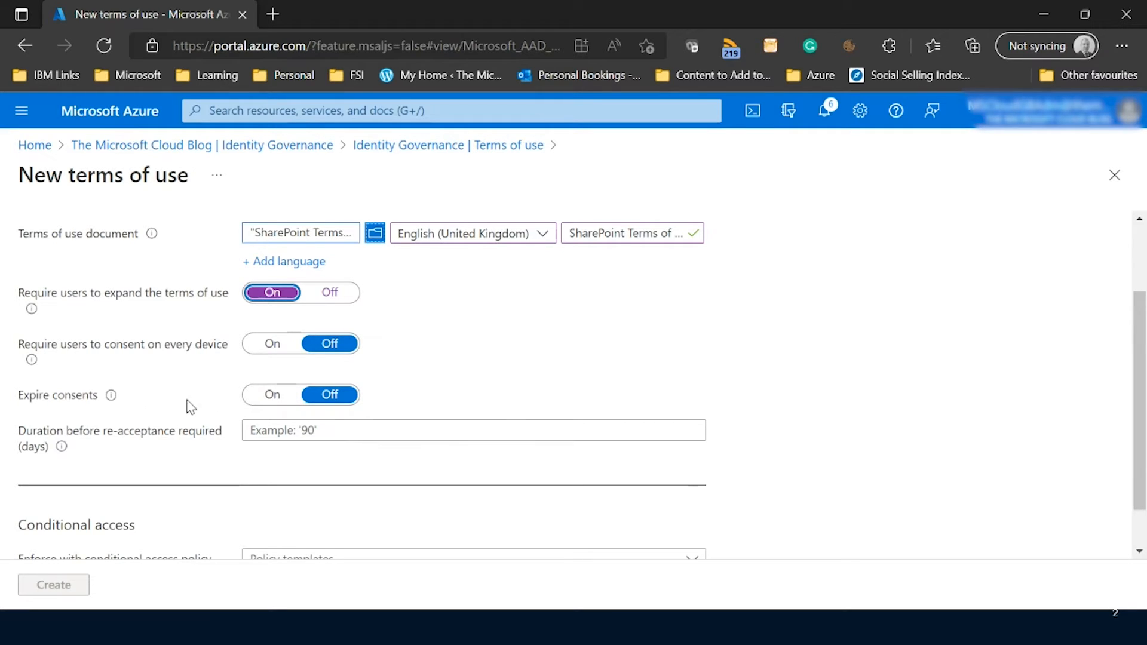
click(298, 433)
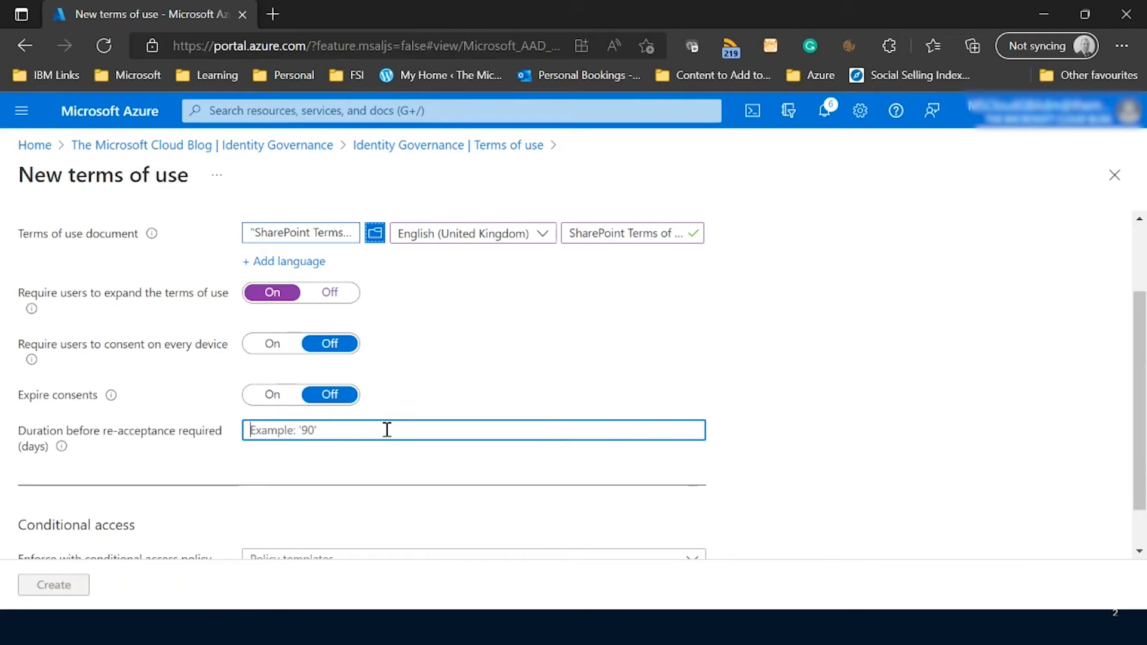
Choose to create the conditional access policy later, then create the terms of use.
scroll(474, 360, down, 2)
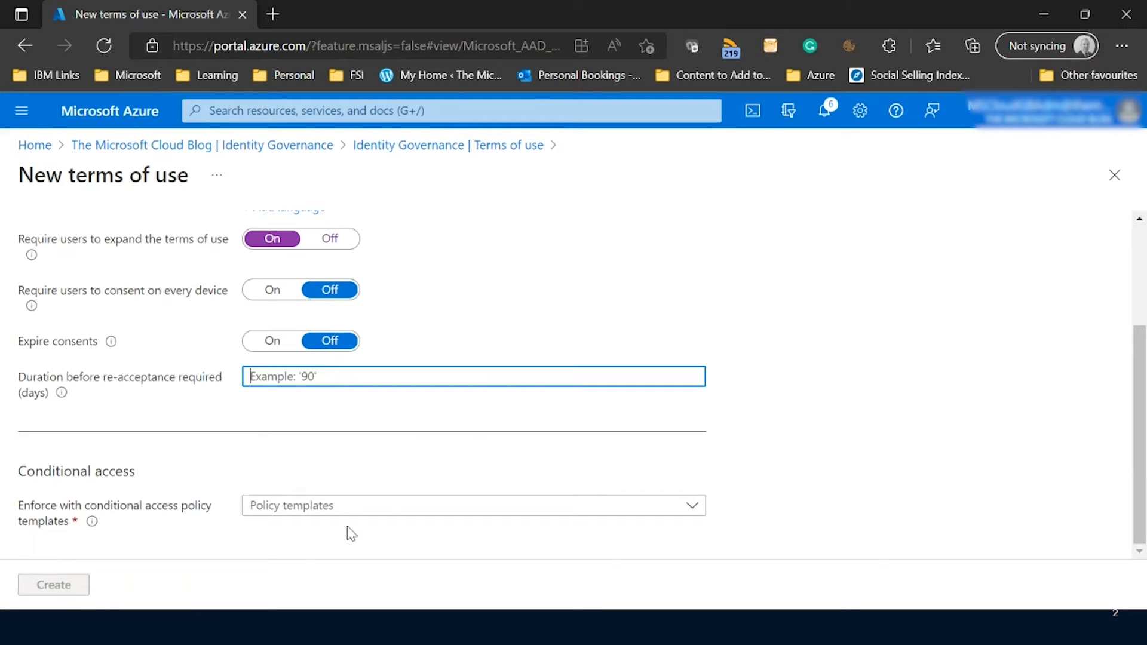
click(393, 510)
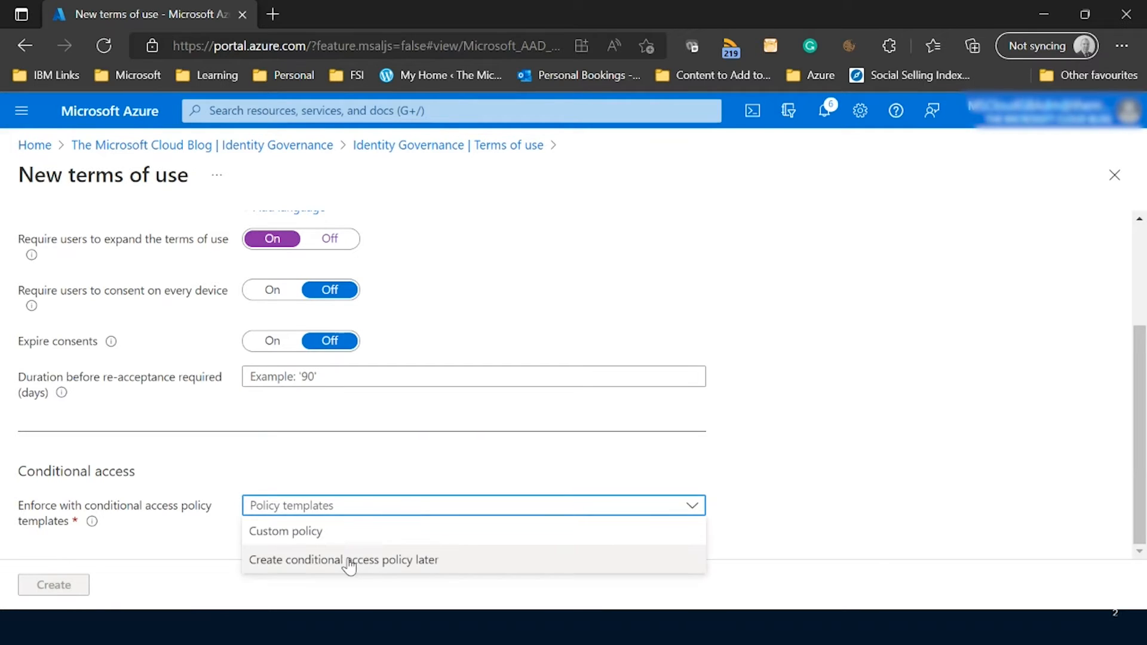
click(350, 562)
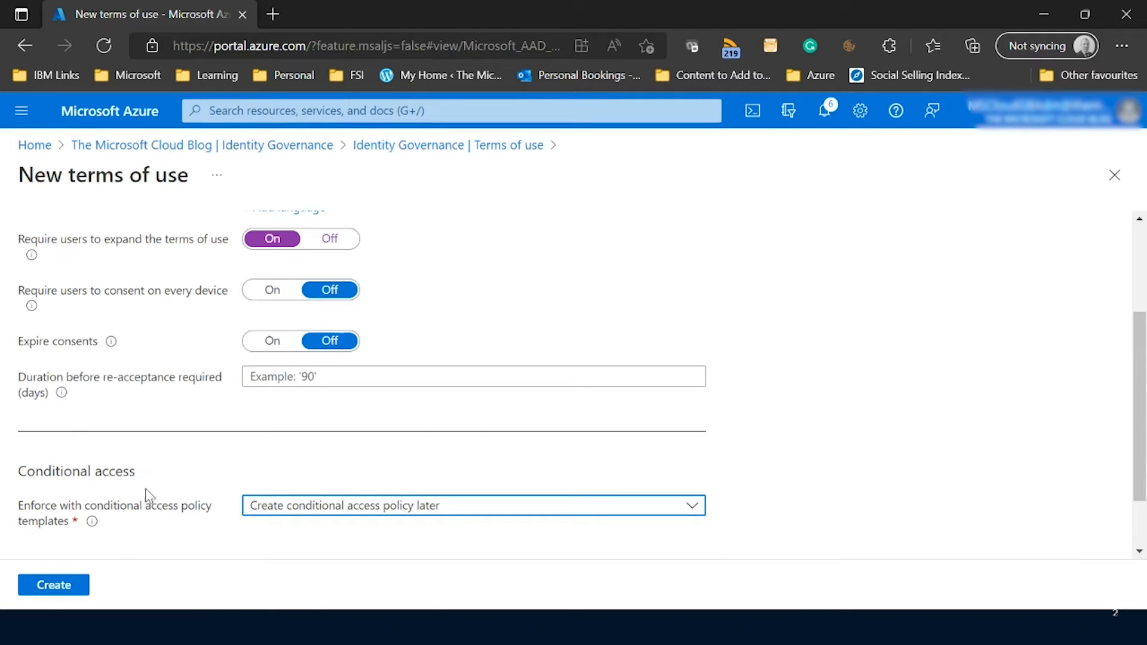
click(54, 585)
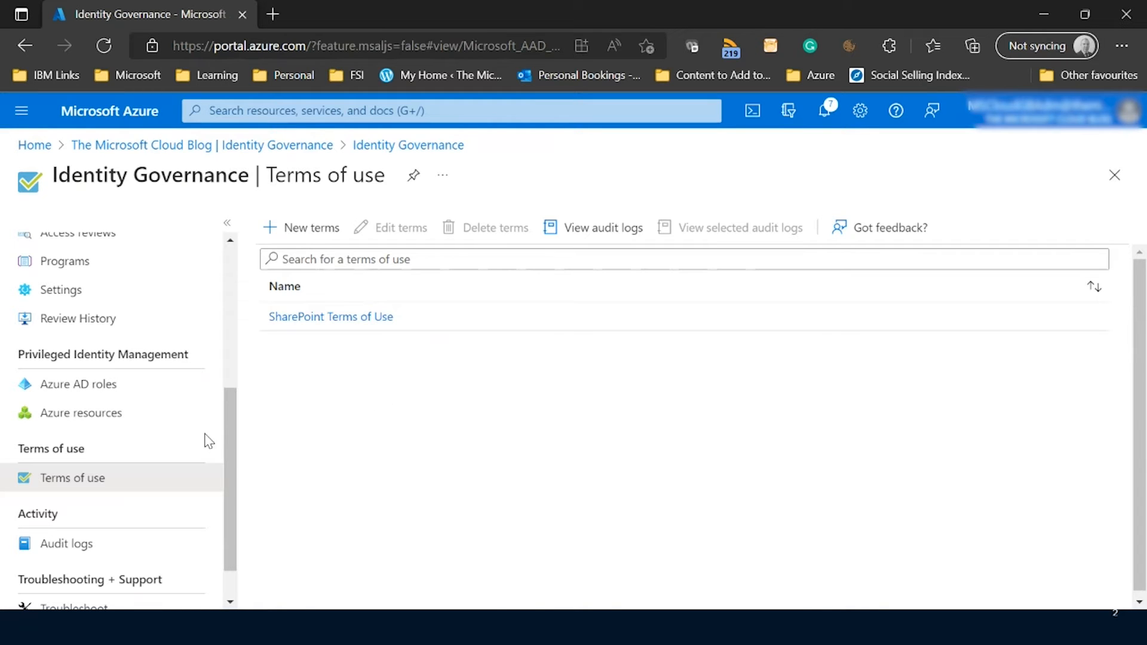
Navigate from the tenant overview to the Conditional Access policies under Security.
drag(230, 428, 227, 282)
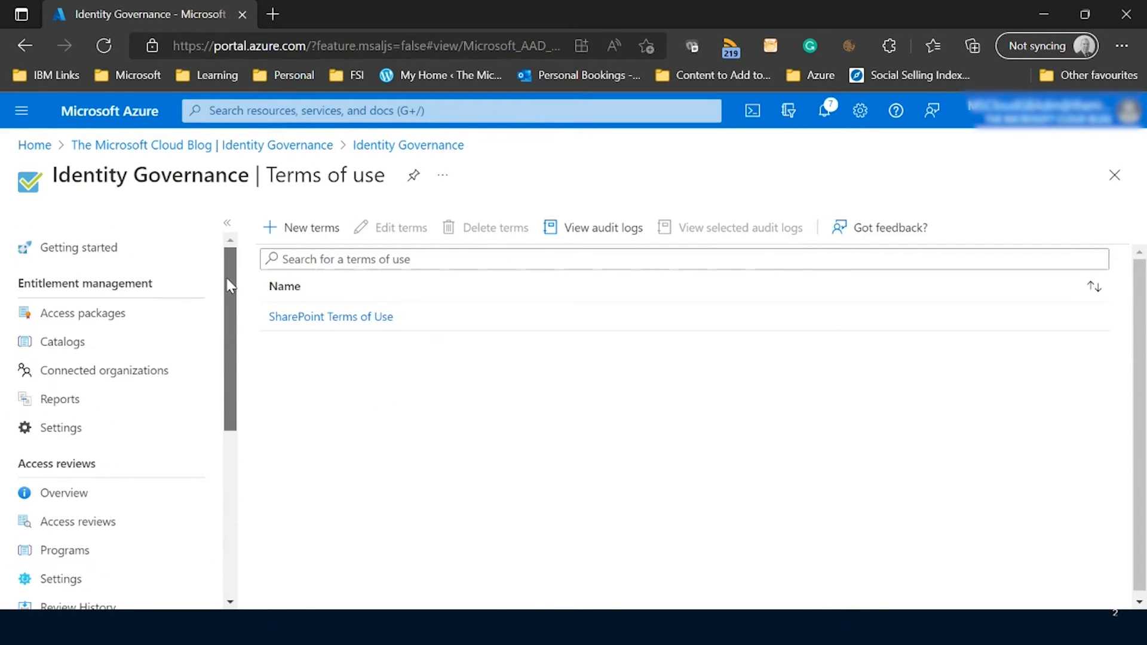
click(197, 151)
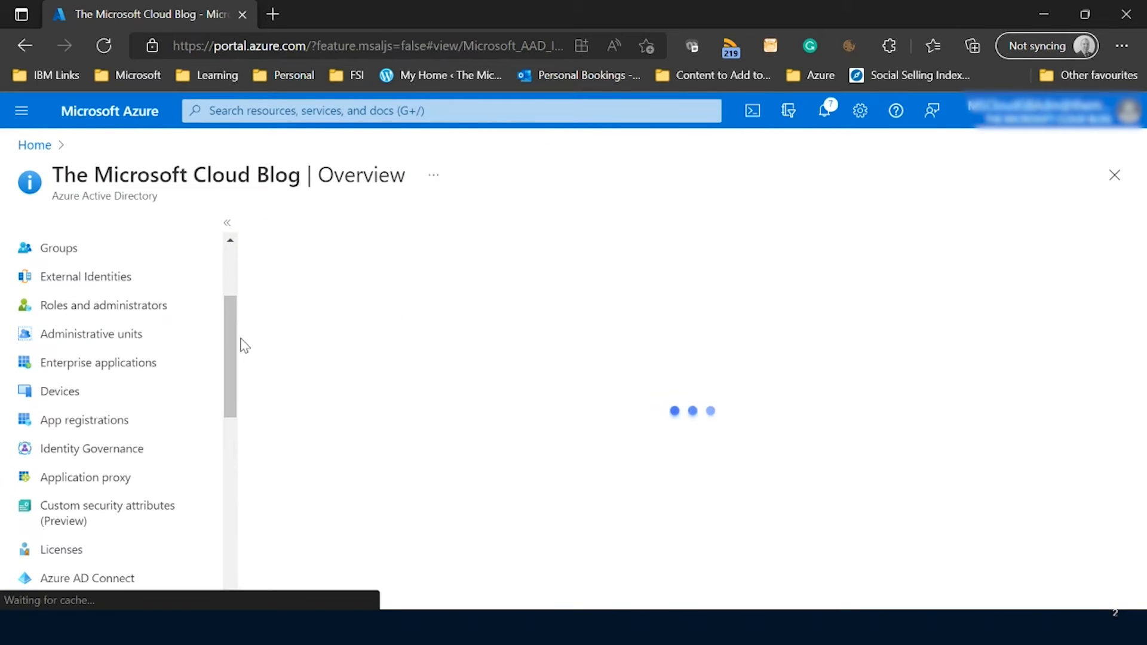
drag(226, 343, 233, 441)
click(72, 469)
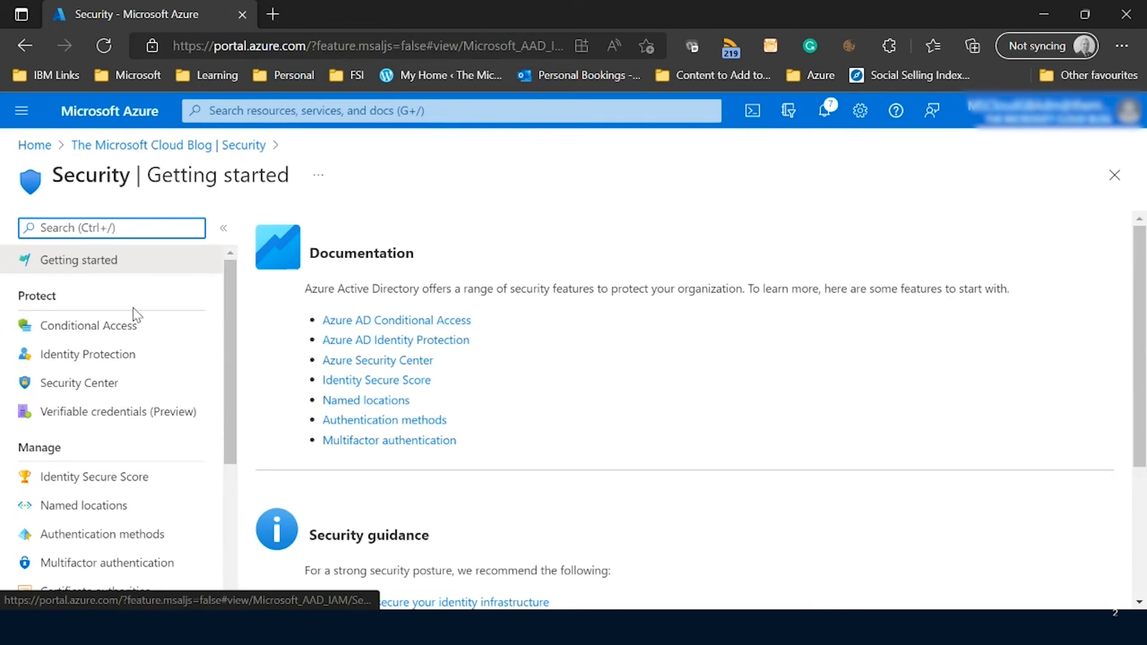
click(122, 328)
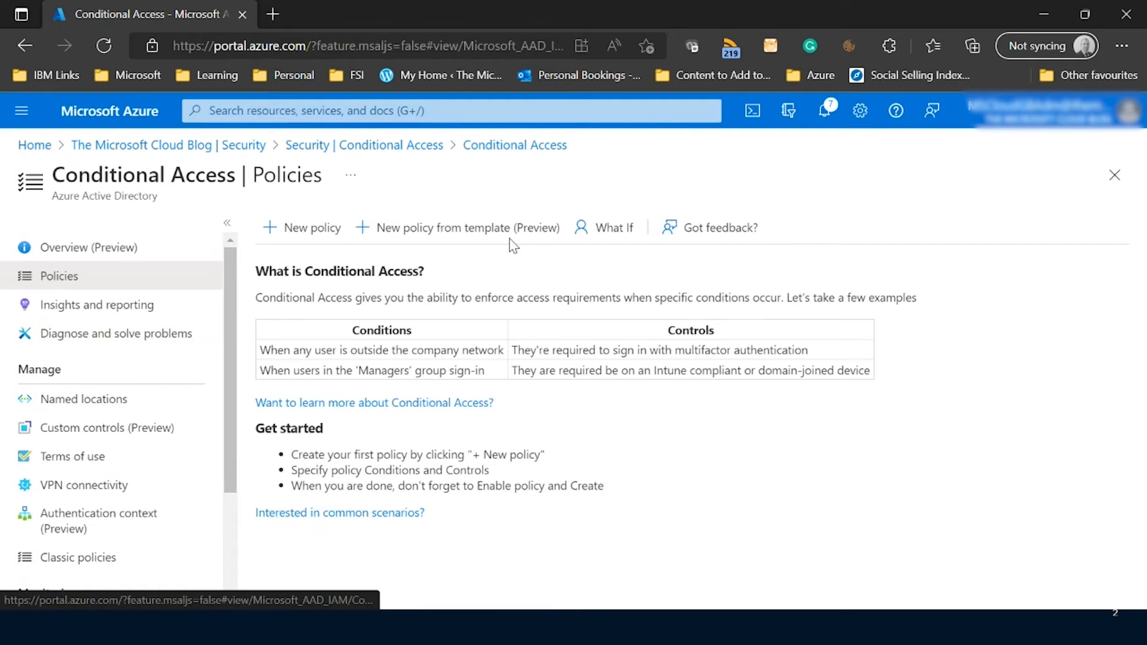
Start a new Conditional Access policy named "SharePoint Terms of Use Policy".
click(319, 232)
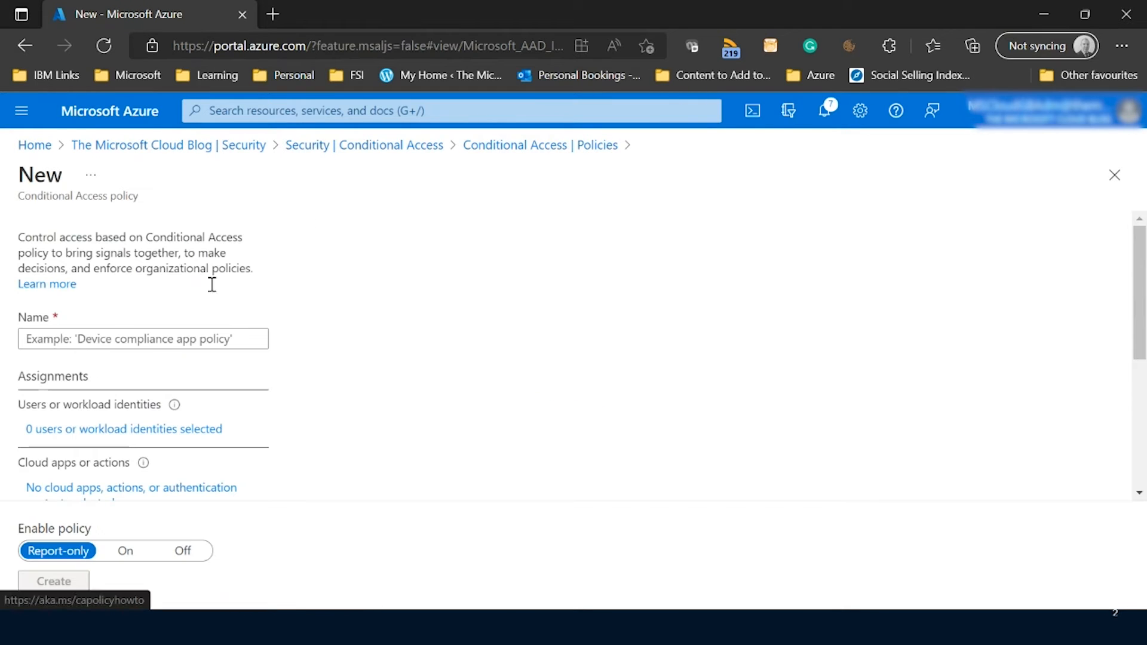
click(128, 343)
text(Sh)
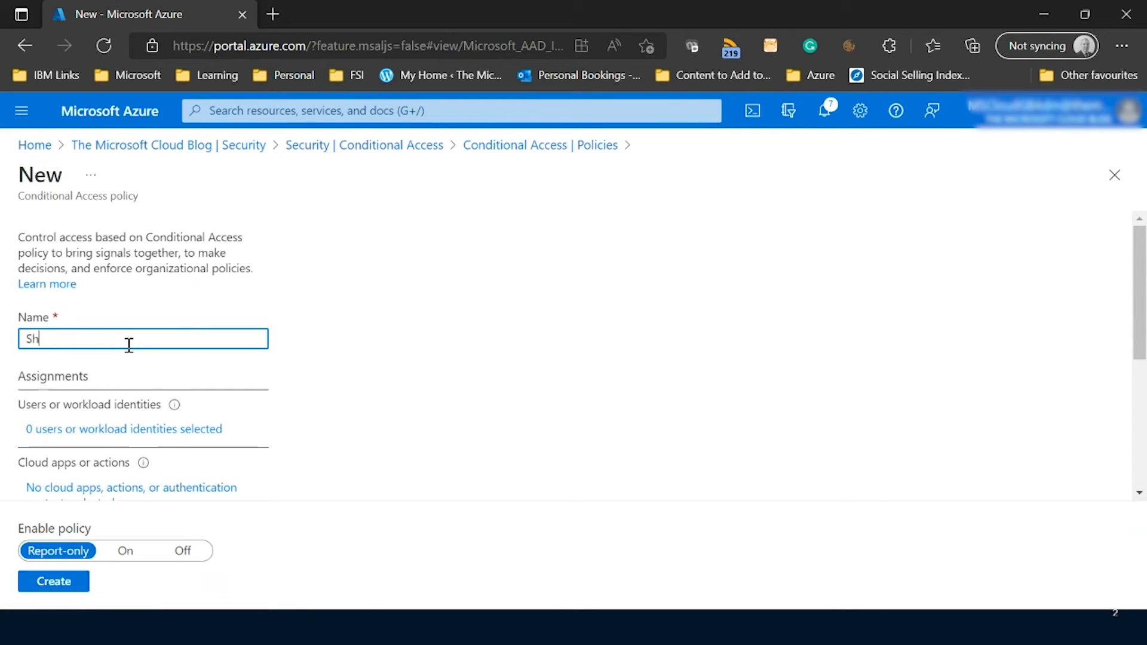
text(arePoint Terms of Use Policy)
Assign the policy to all users.
click(174, 429)
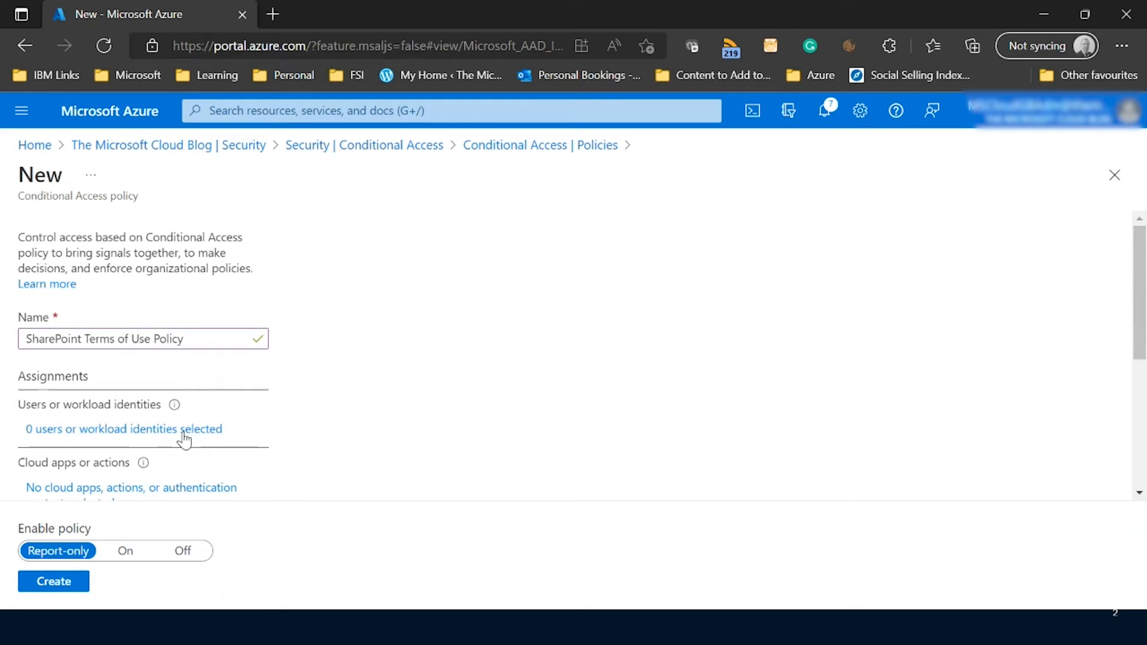
click(314, 425)
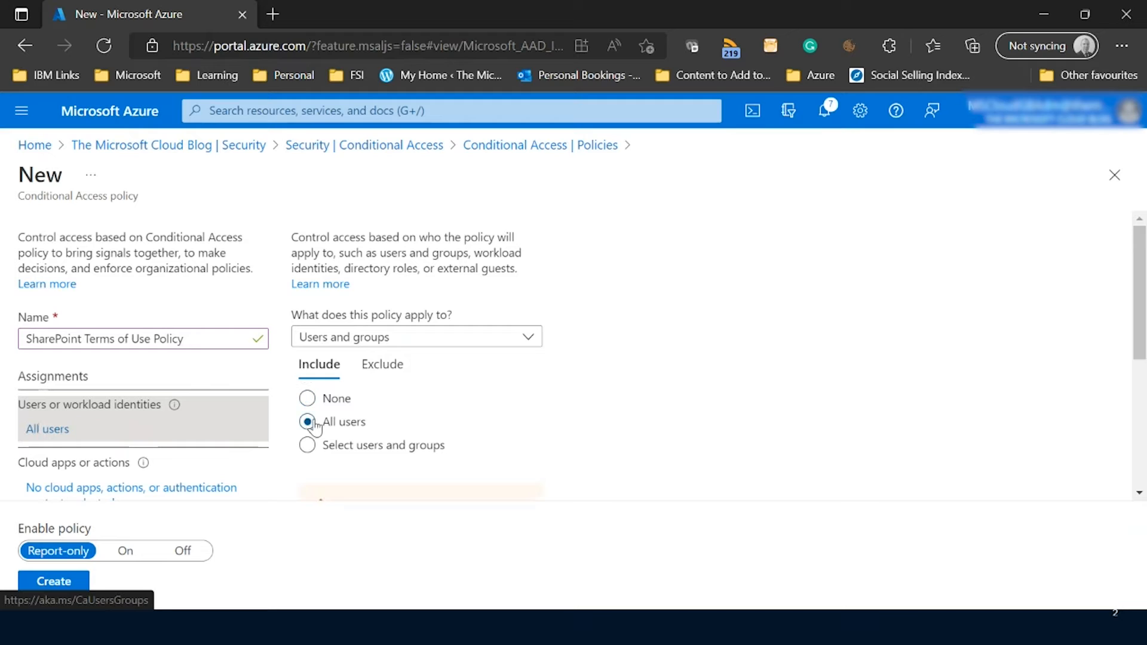
scroll(547, 385, down, 1)
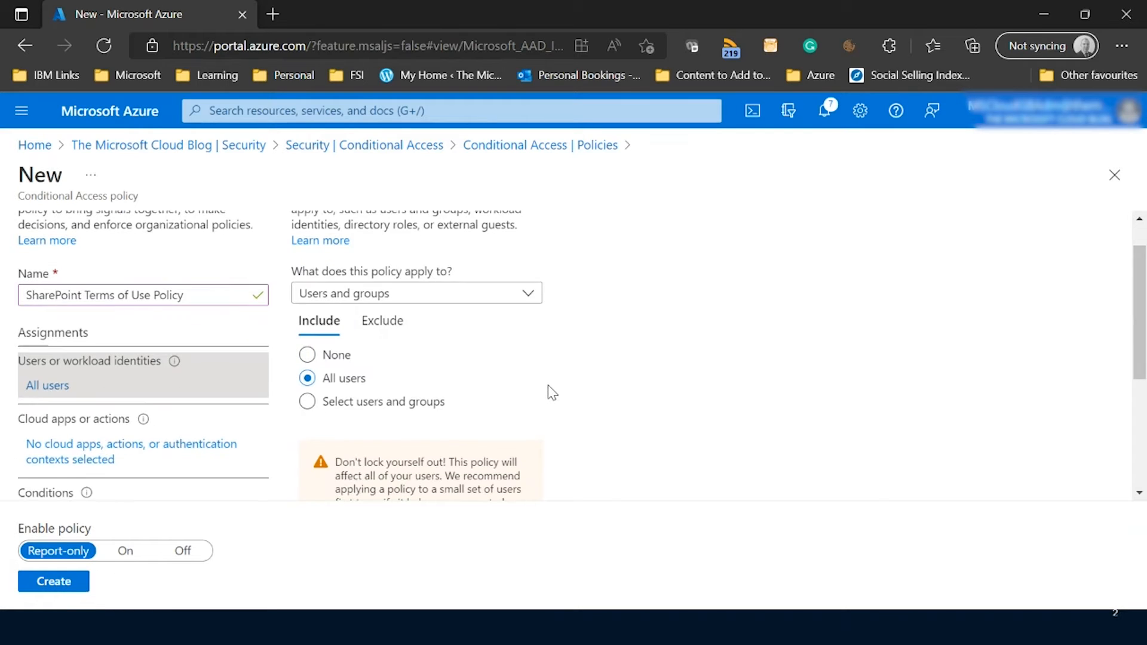
Exclude two specific user accounts, including the admin account, from the policy.
click(389, 329)
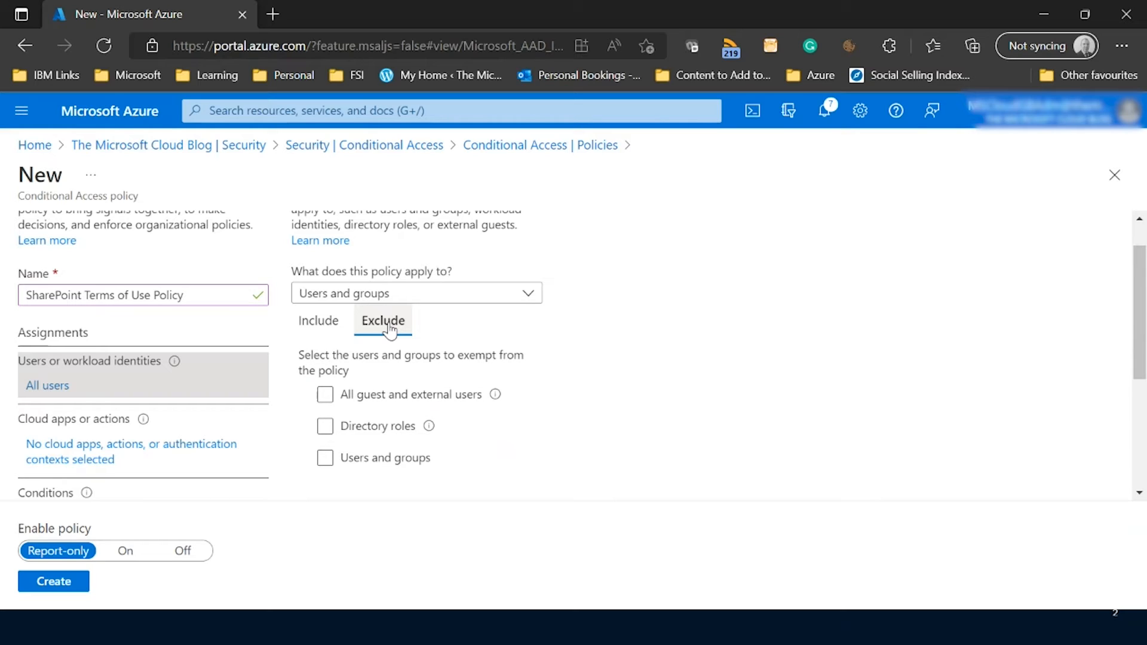
click(325, 459)
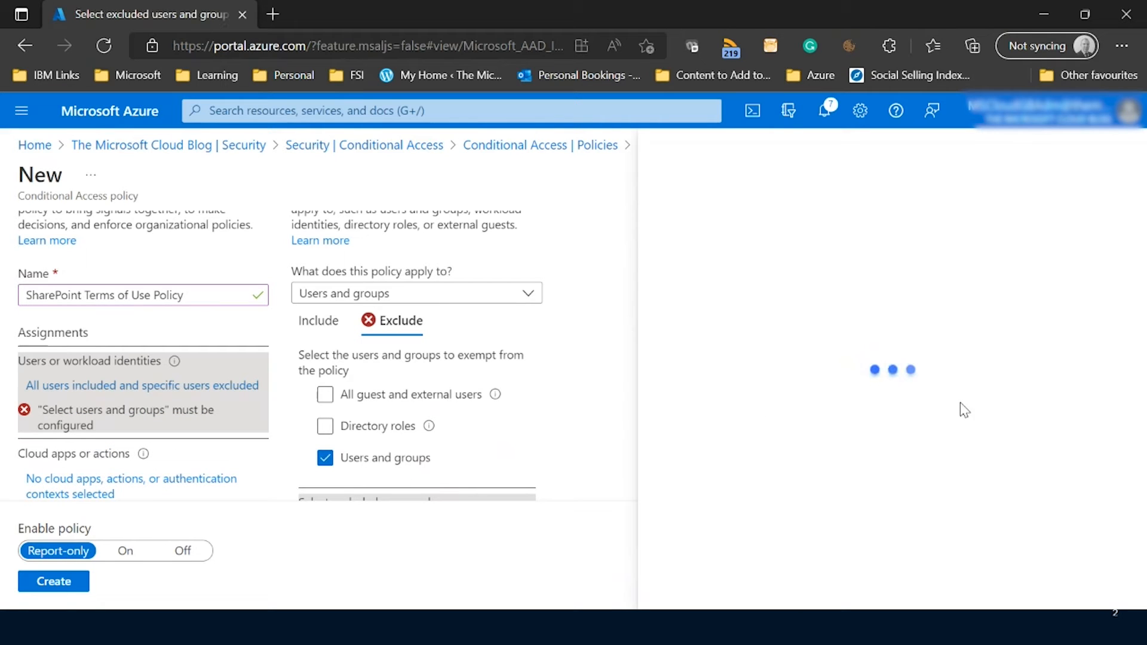
click(745, 220)
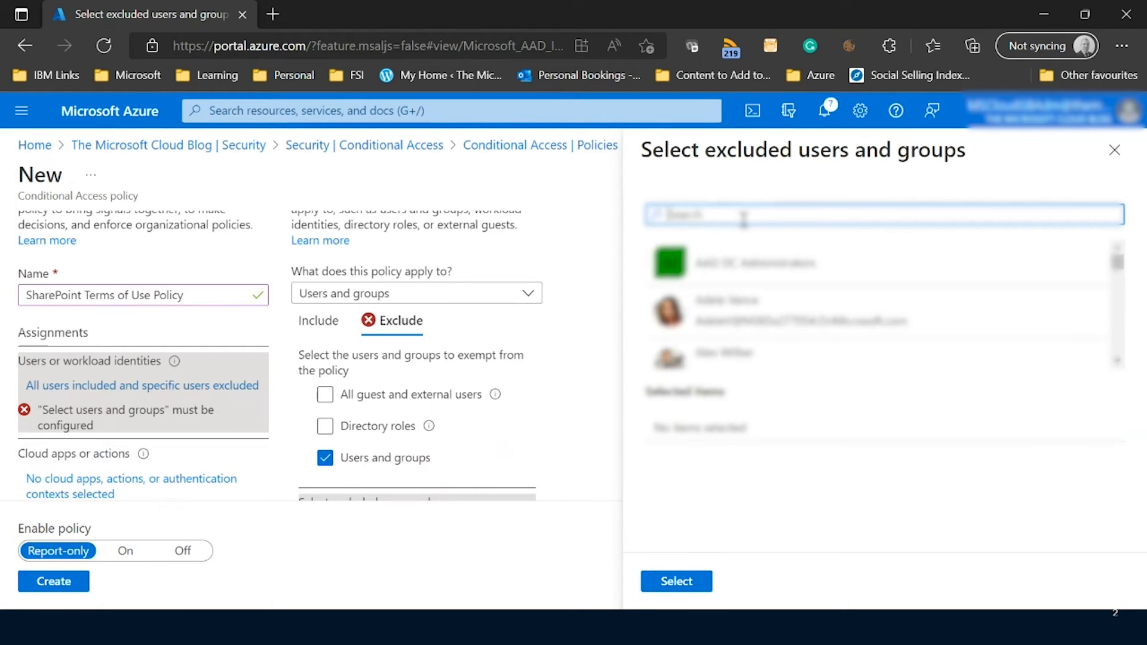
text(peteard)
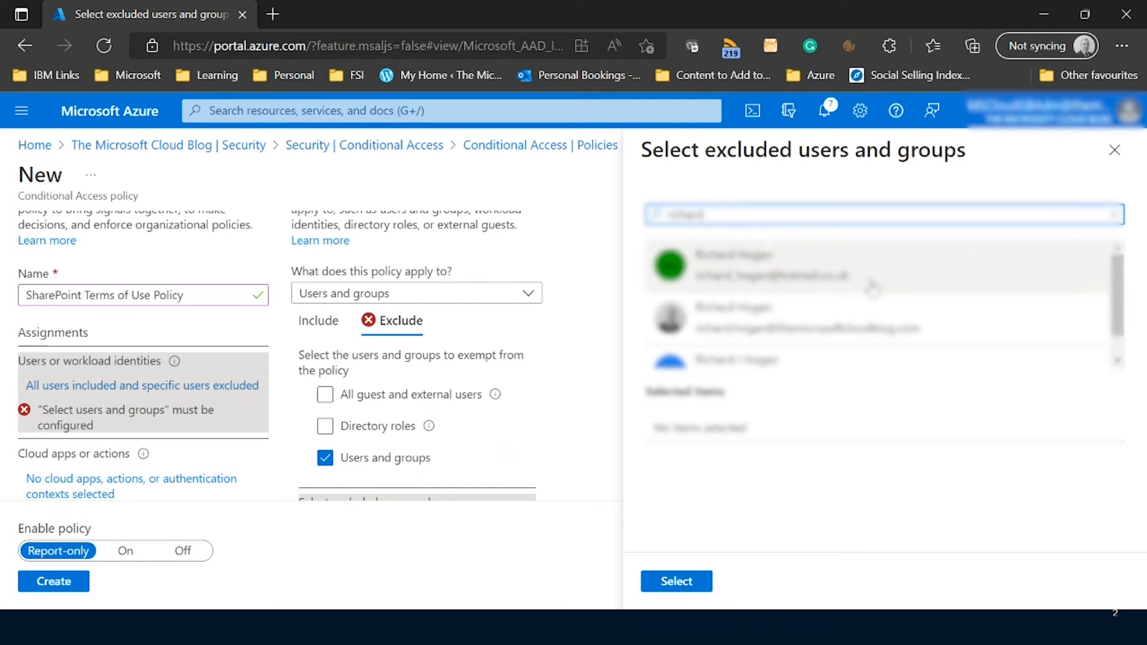
click(852, 328)
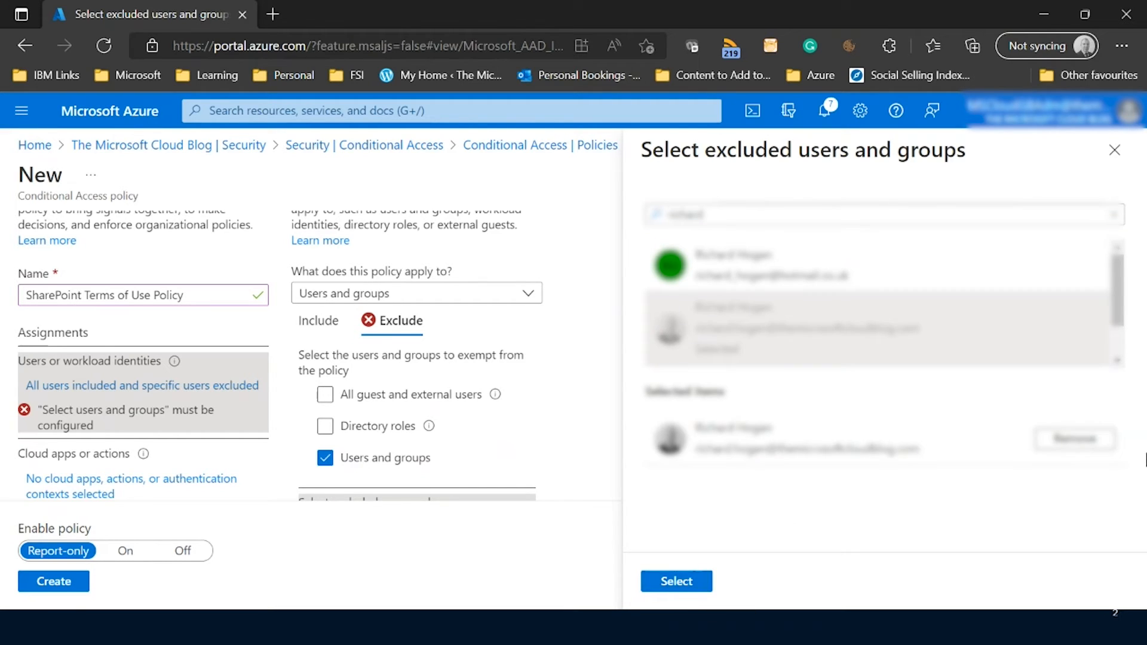
drag(732, 216, 616, 221)
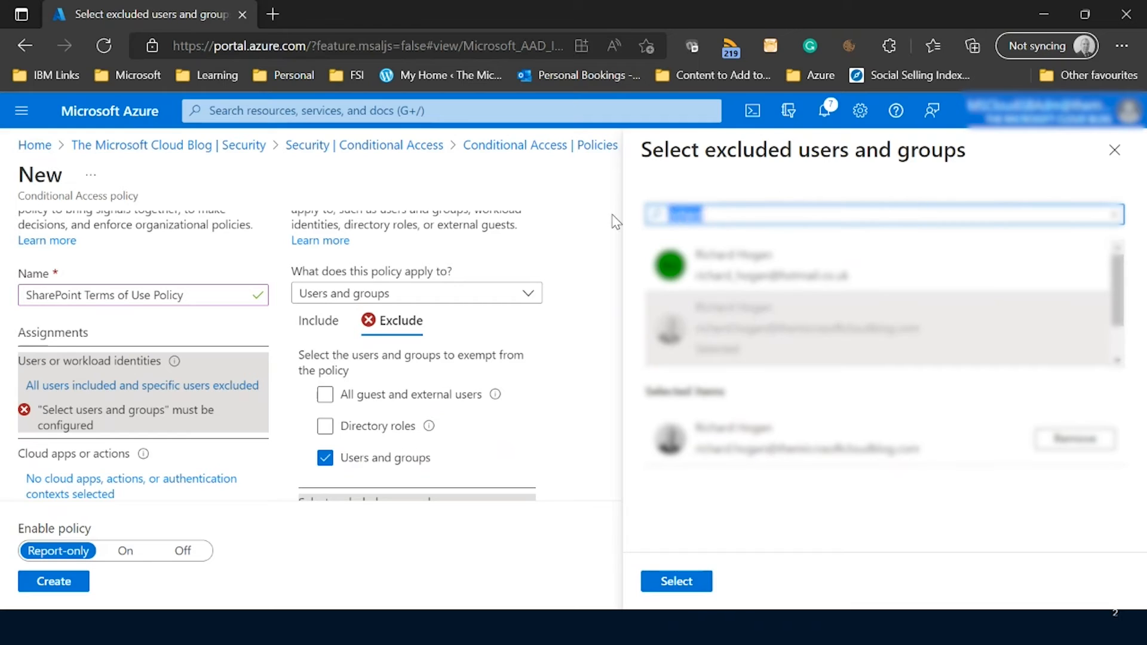
text(gb)
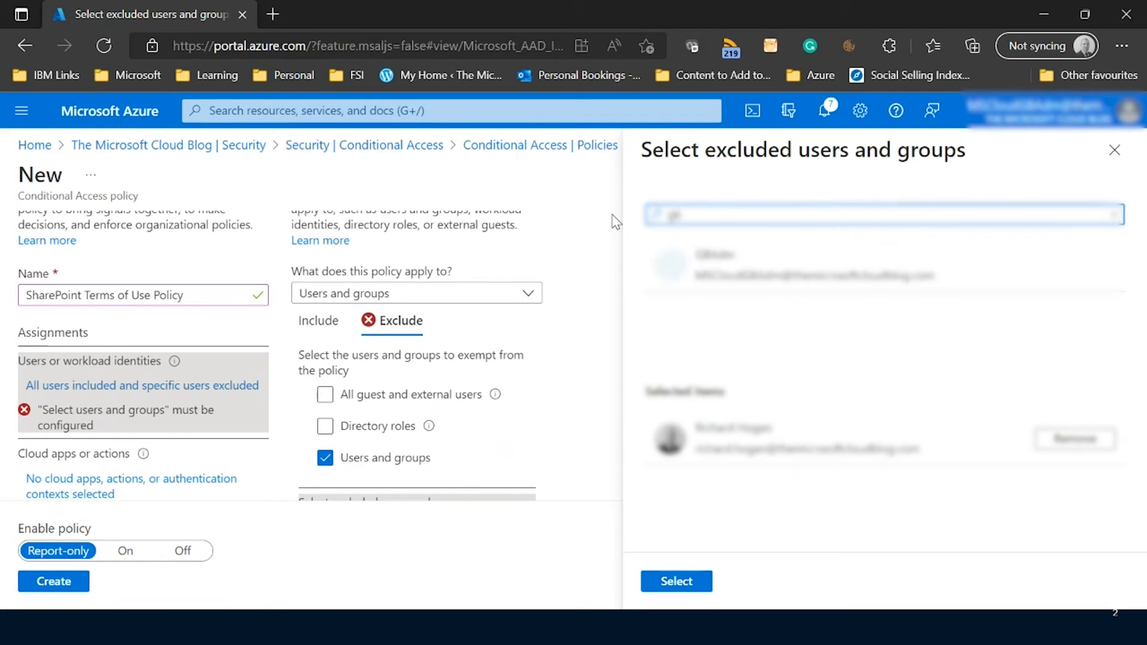
click(750, 271)
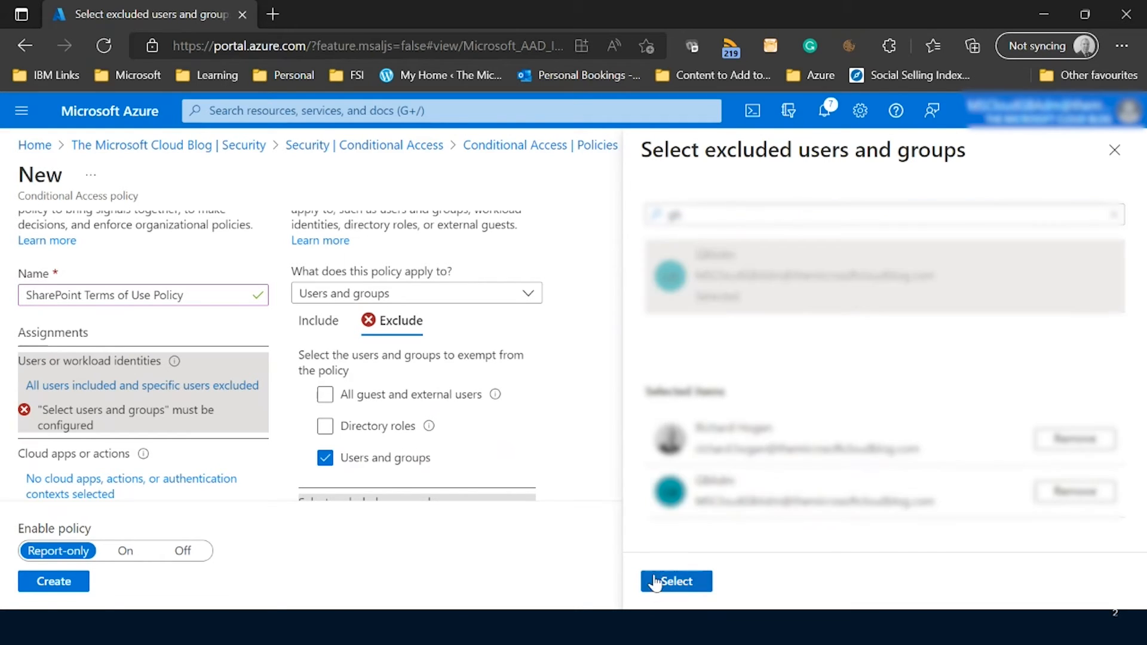
click(677, 583)
Apply the policy to all cloud apps.
scroll(621, 326, down, 3)
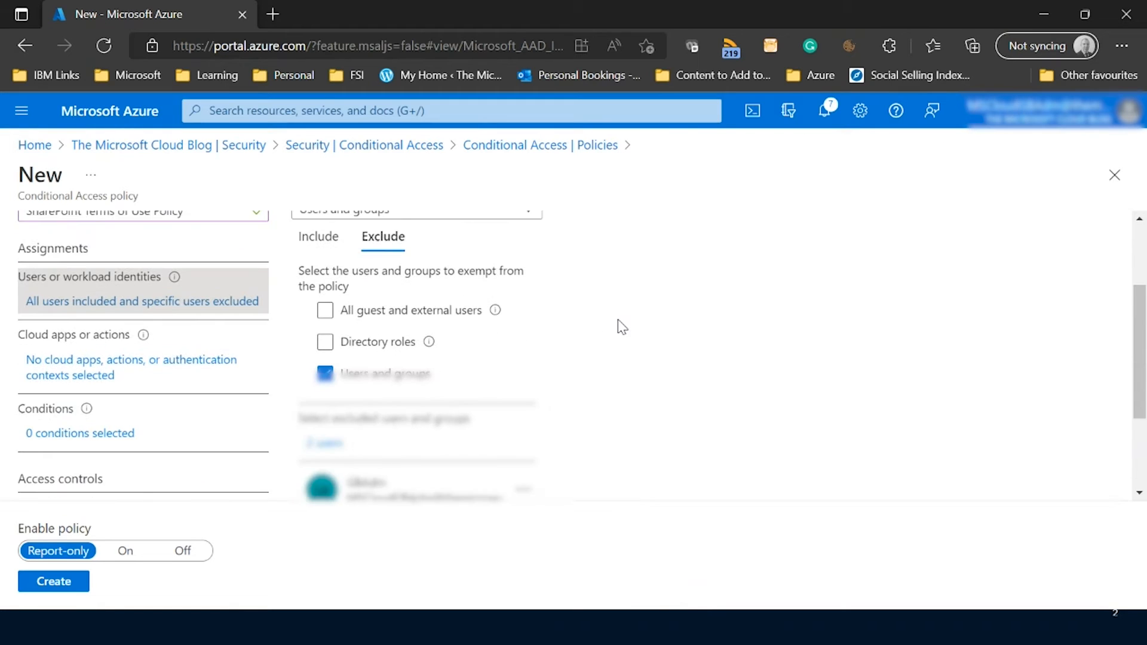
scroll(621, 326, down, 1)
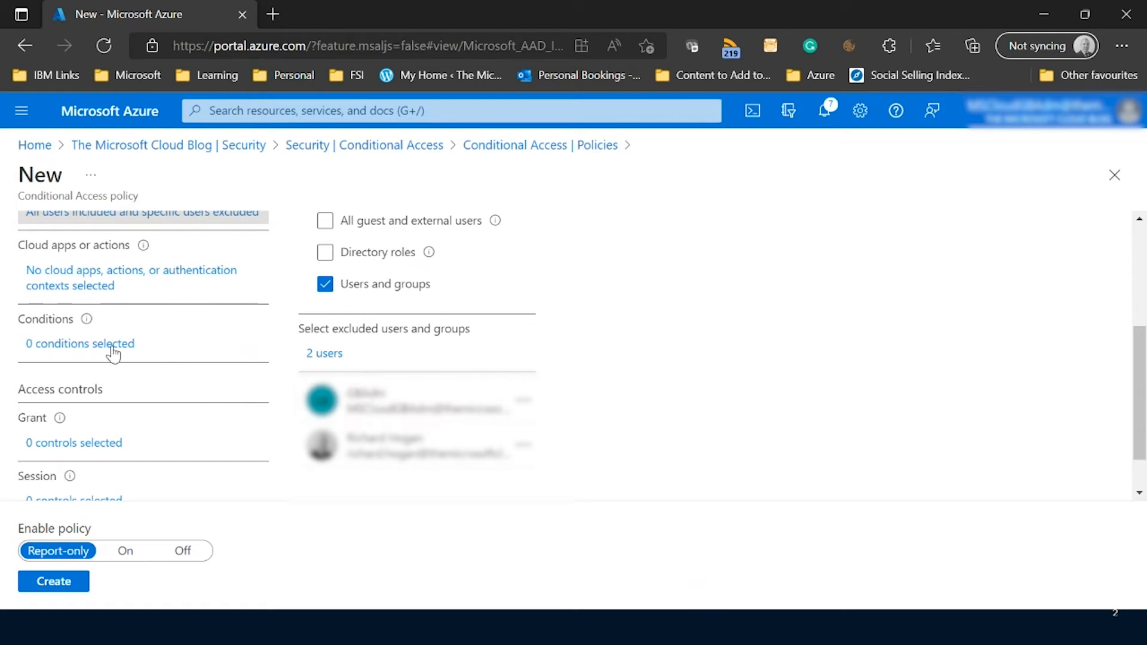
scroll(155, 322, up, 1)
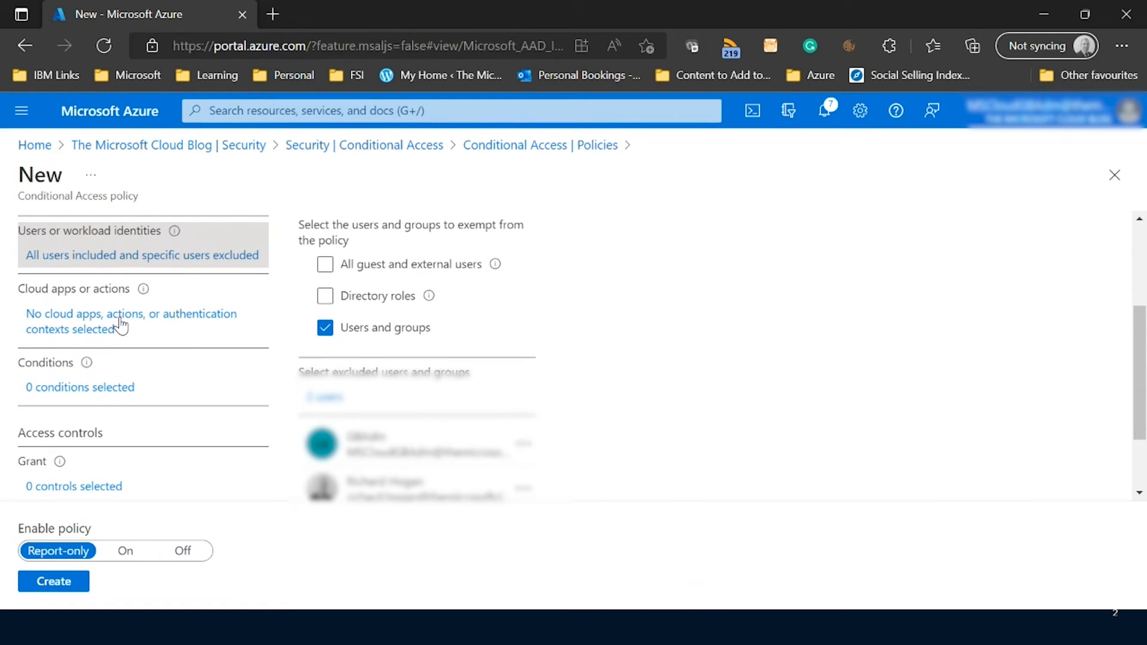
click(122, 326)
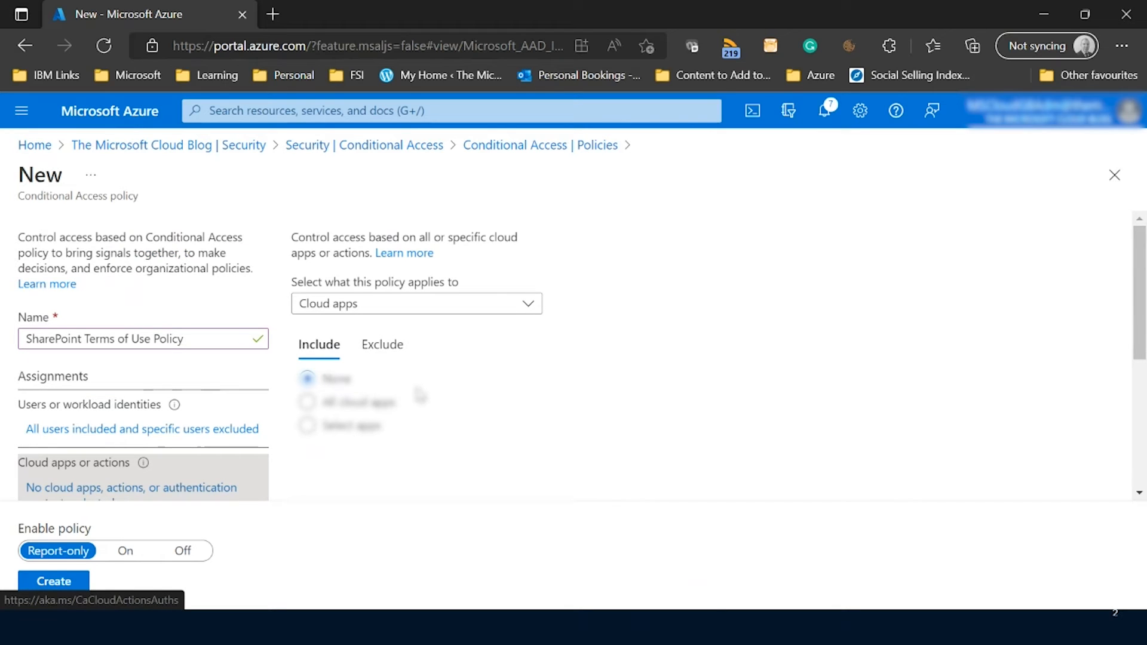
click(325, 406)
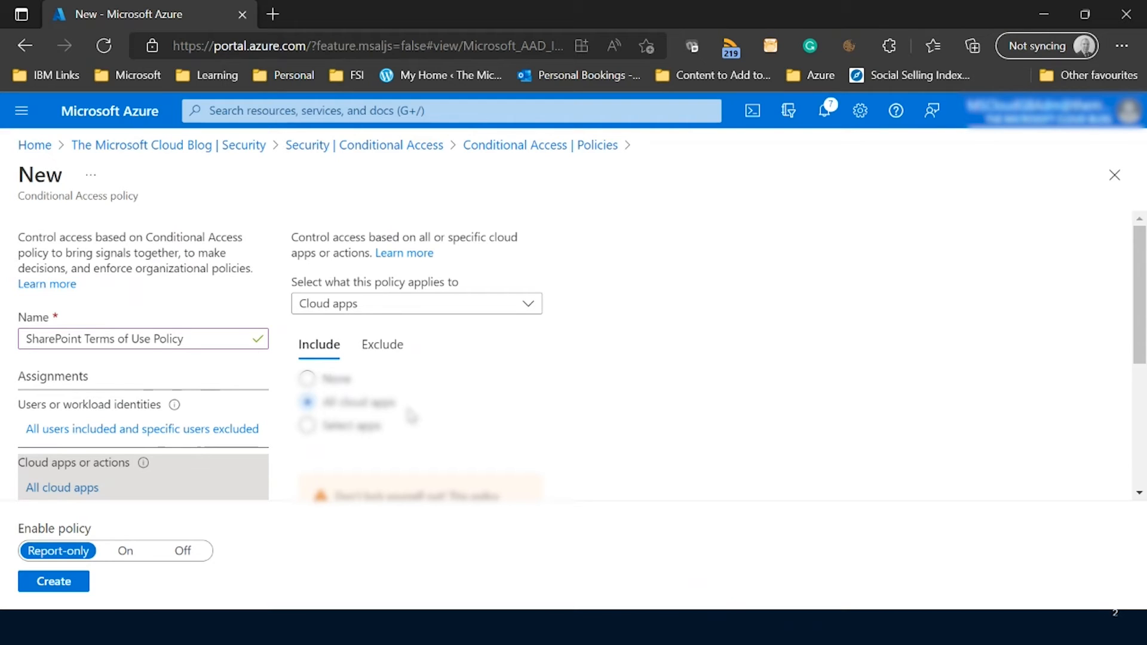
click(307, 425)
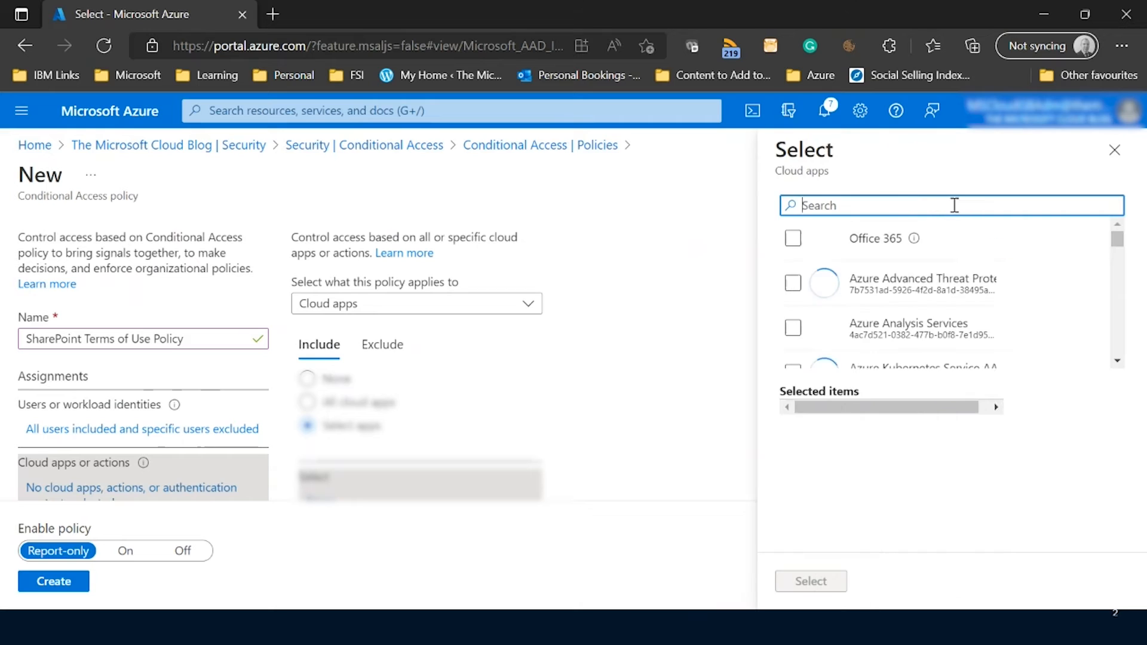
text(shar)
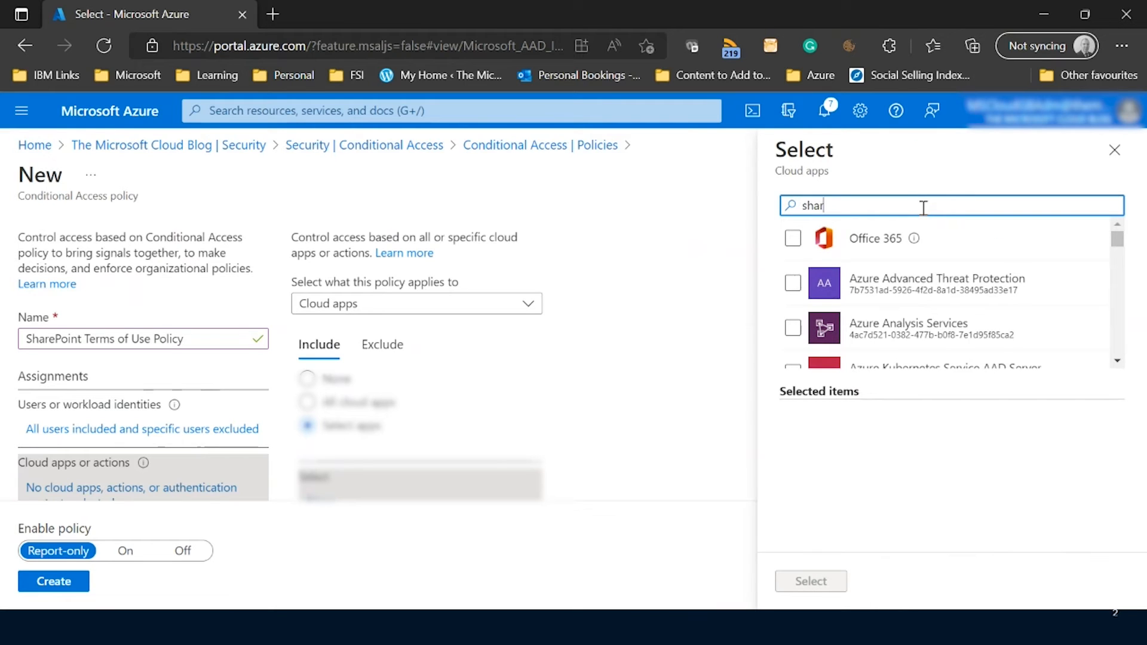
text(e)
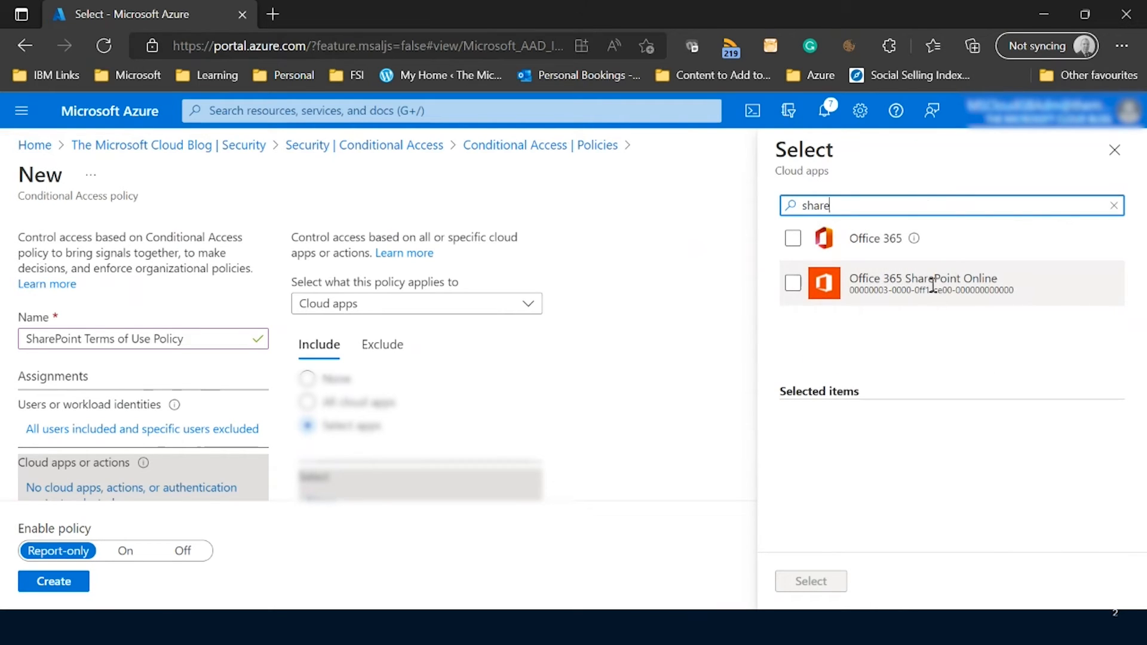
click(1115, 150)
click(355, 406)
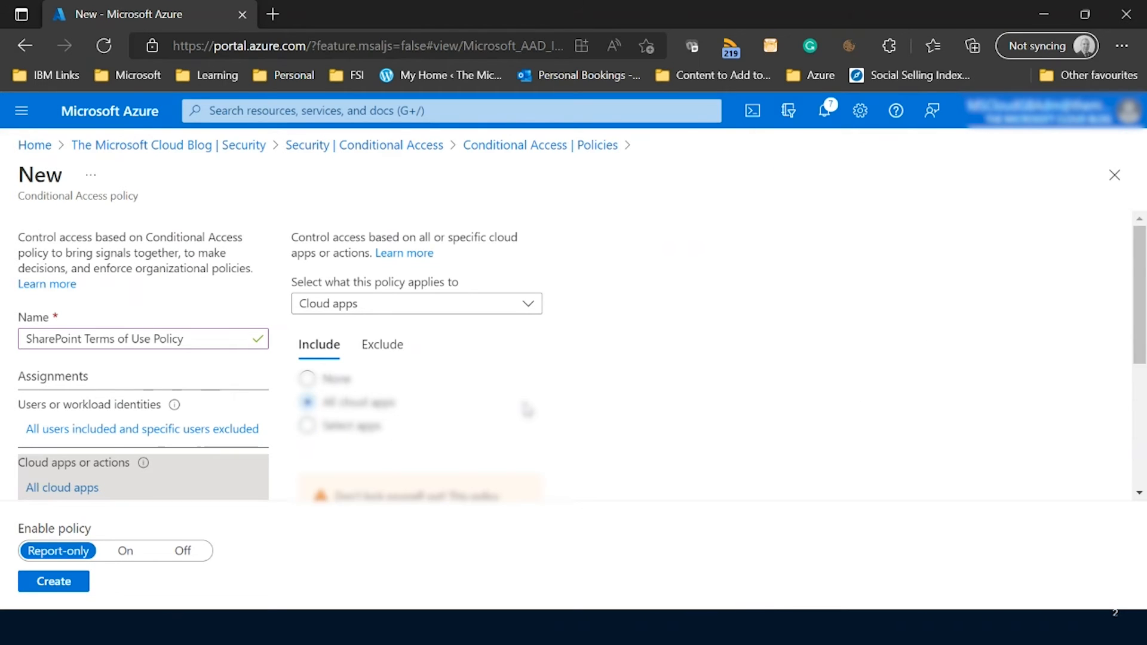
Require the SharePoint Terms of Use as the policy's grant control.
scroll(514, 413, down, 2)
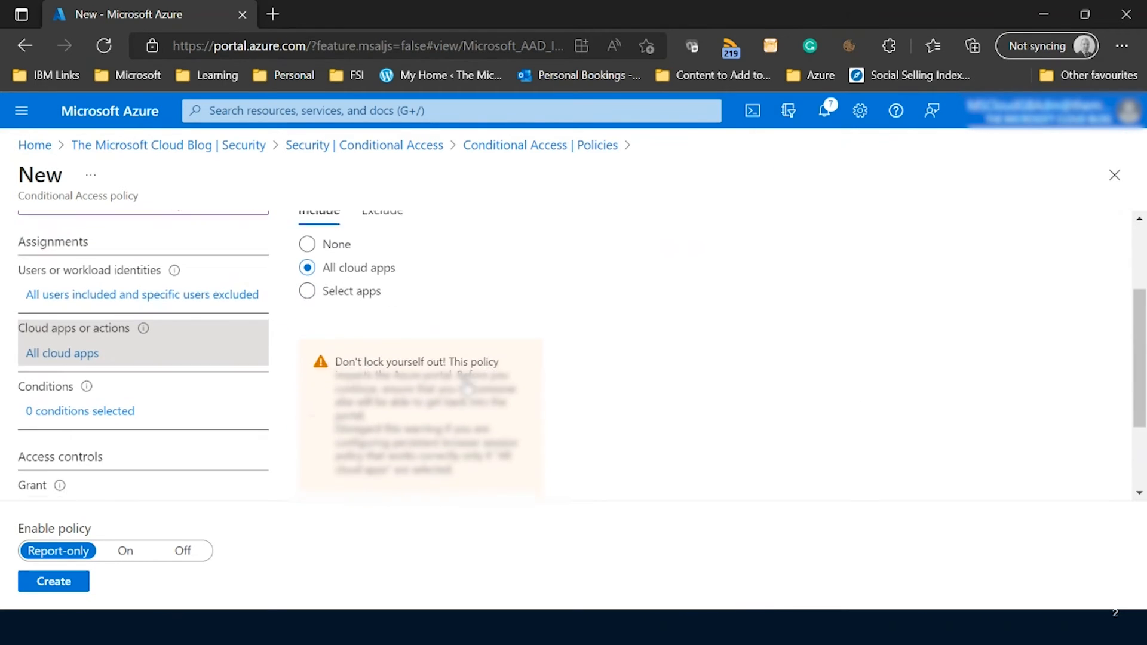
scroll(77, 385, down, 3)
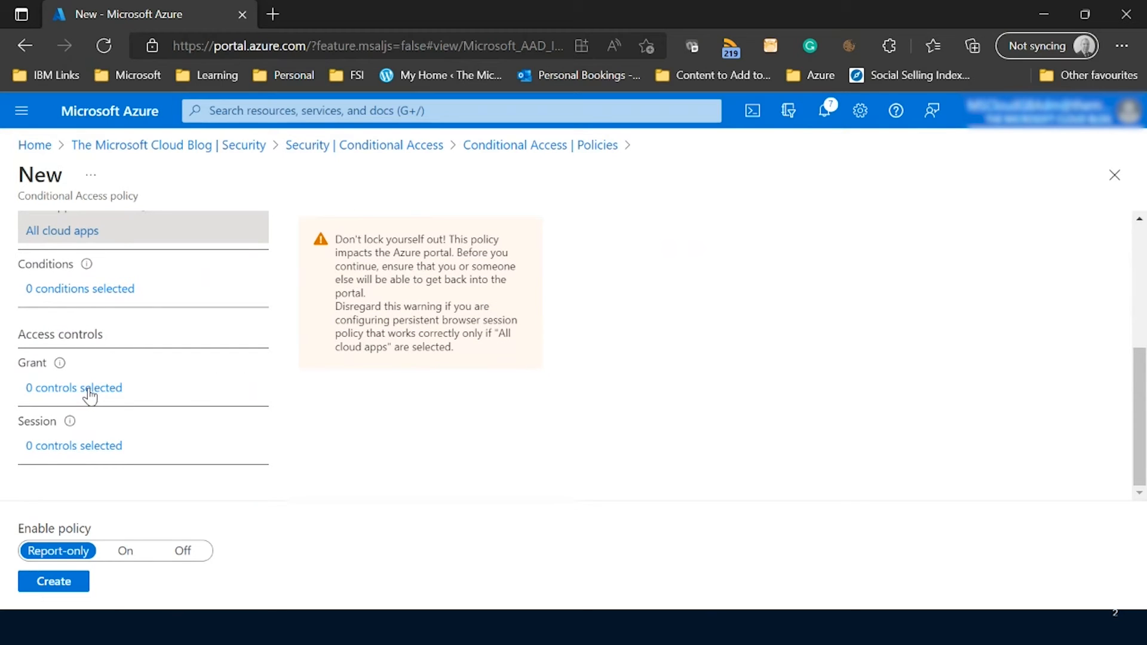
click(90, 389)
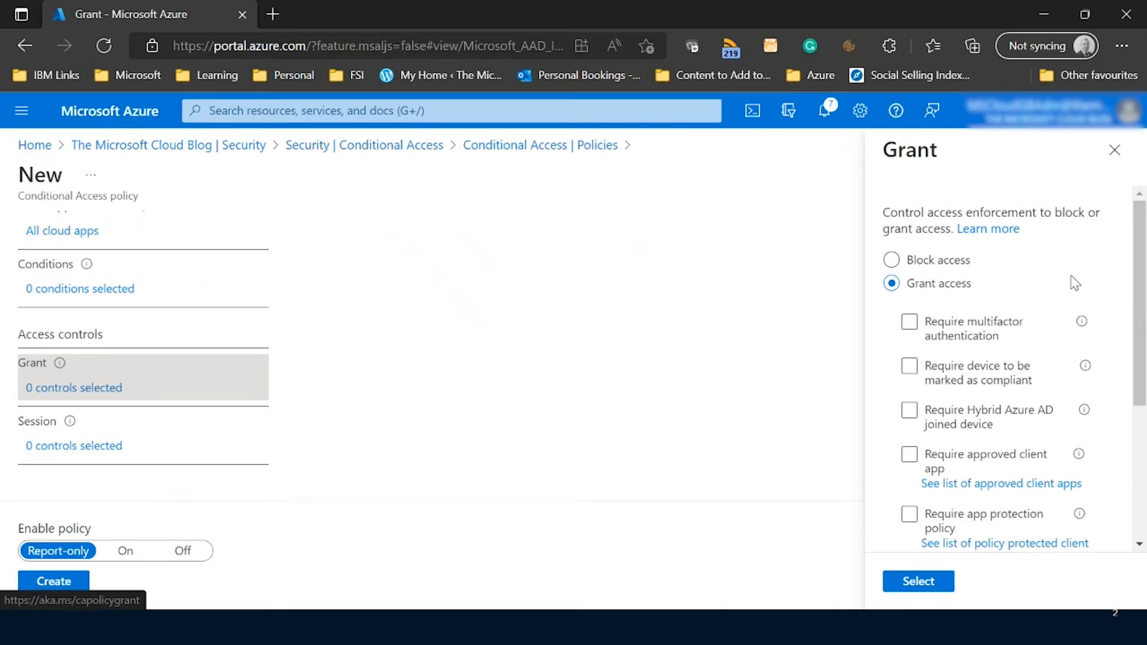
drag(1142, 250, 1142, 374)
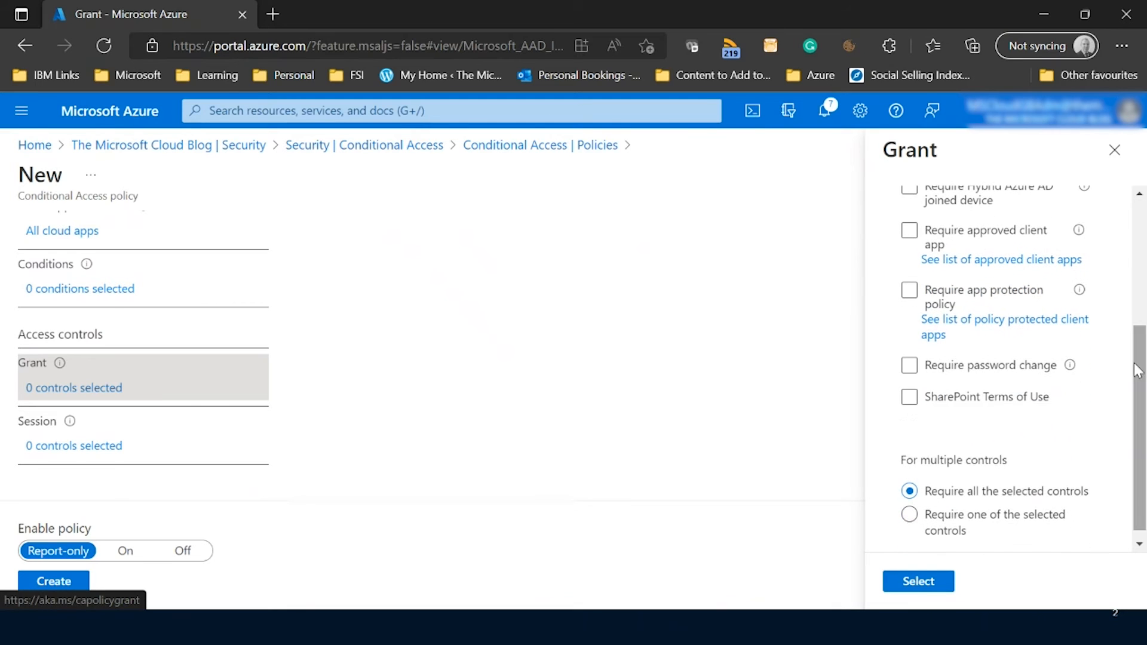
click(910, 397)
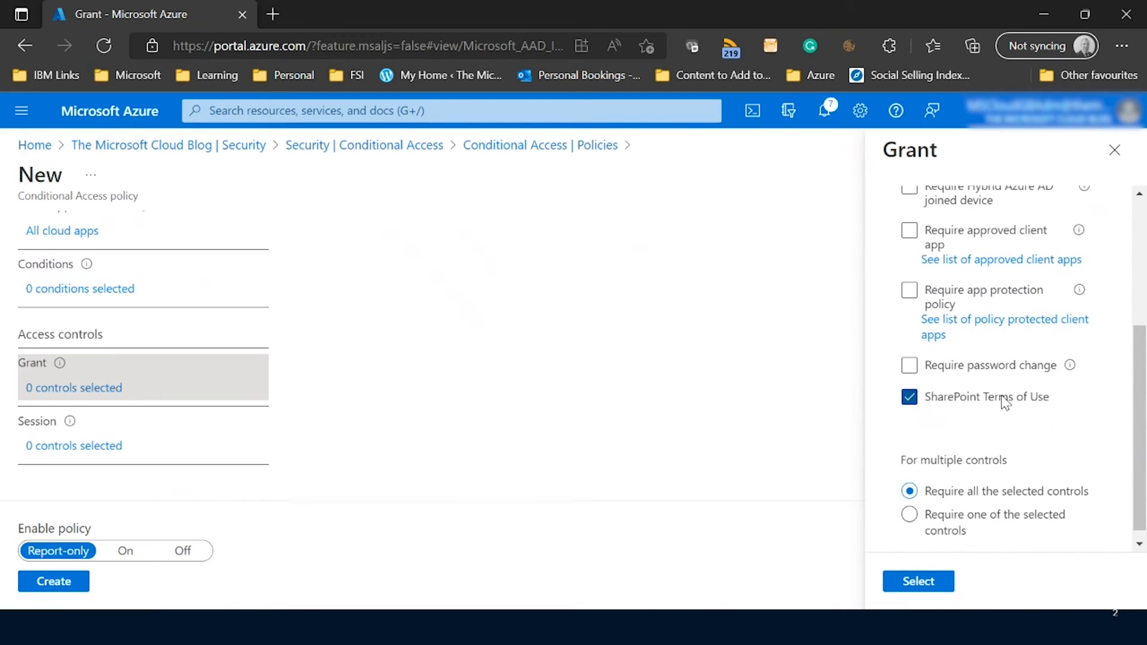
click(916, 583)
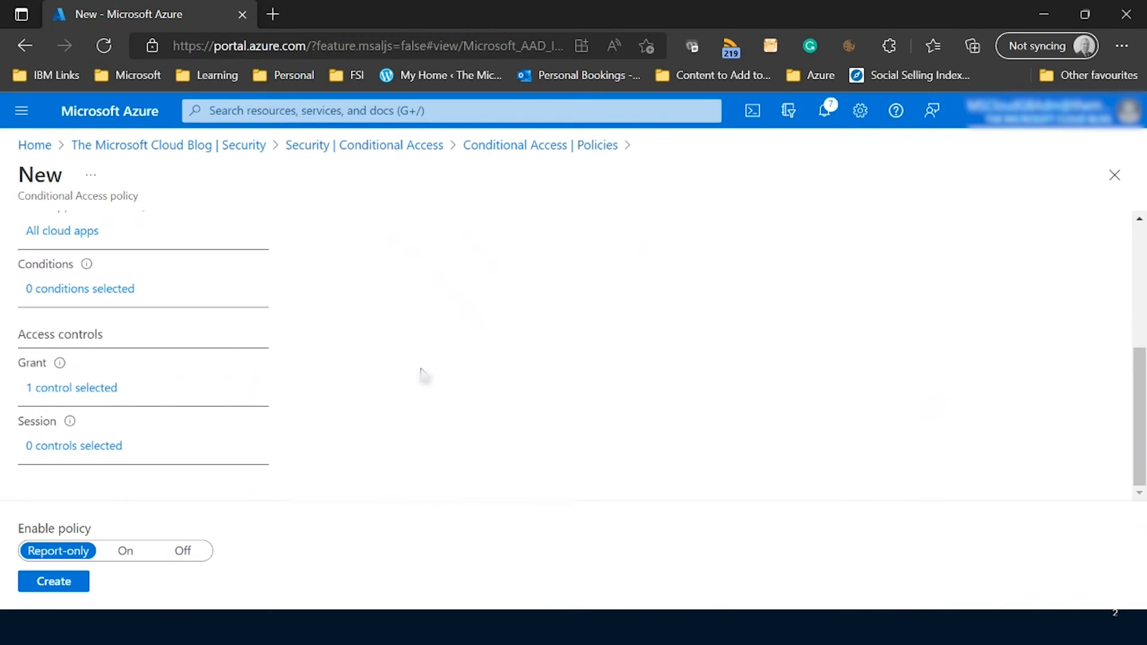
Switch the policy on and create it.
click(126, 553)
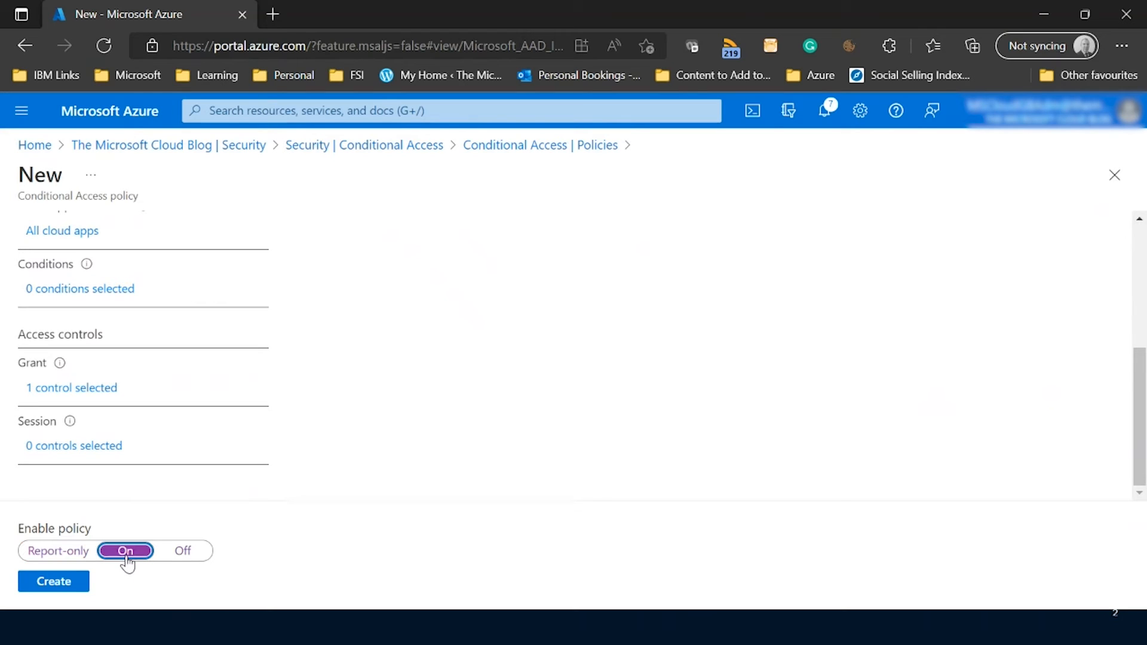
click(54, 582)
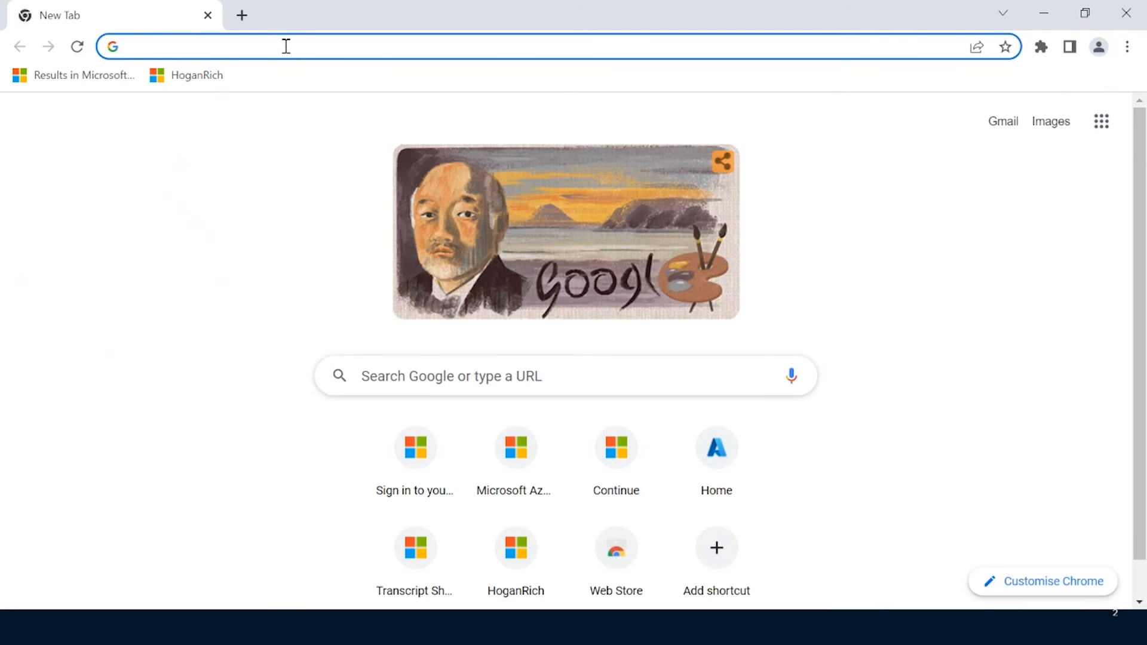
Open the Azure portal in another browser and choose to sign in with another account.
text(portal.office.com)
key(Return)
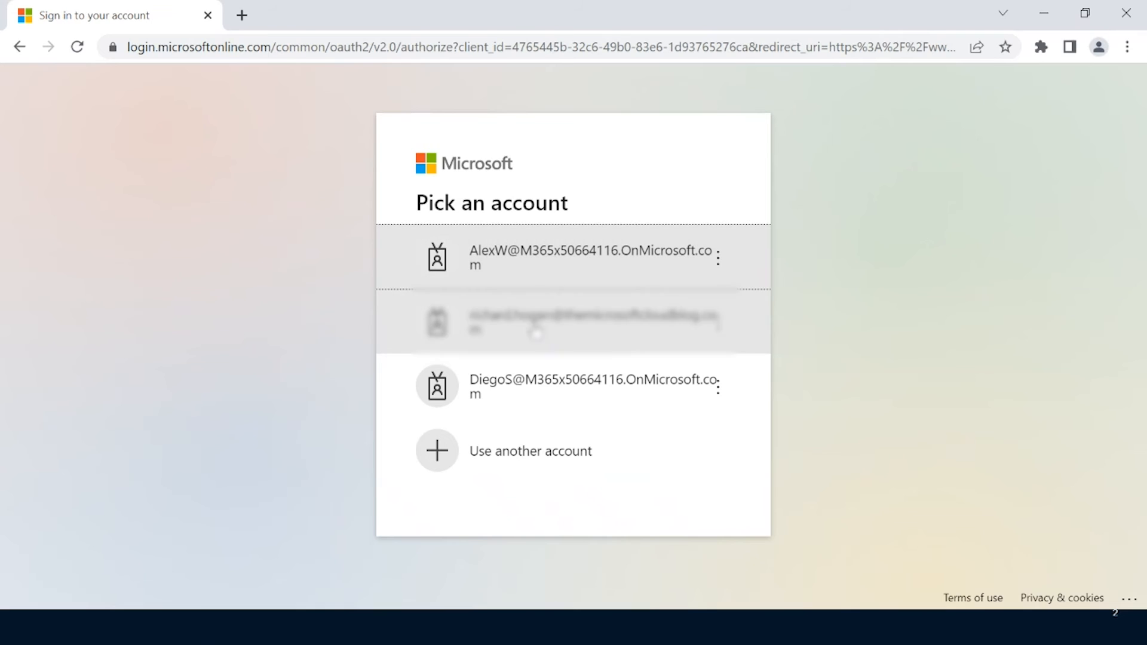
click(518, 474)
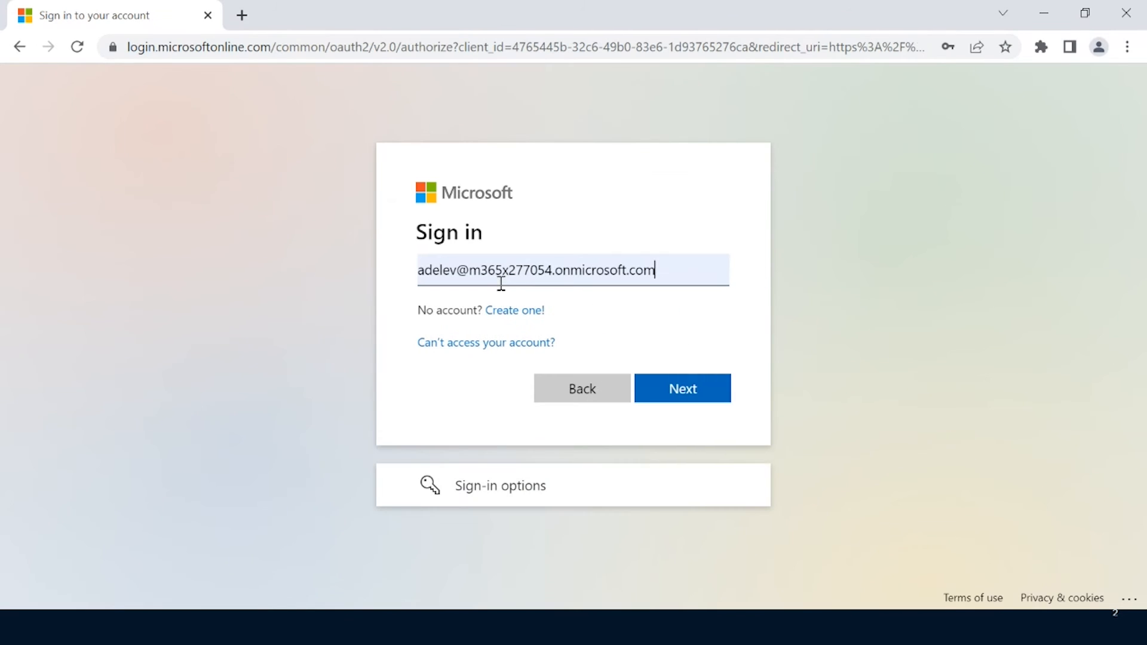
Sign in with the test user's e-mail address and account password.
drag(665, 270, 346, 276)
text(@M365x277054.OnMicrosoft.com)
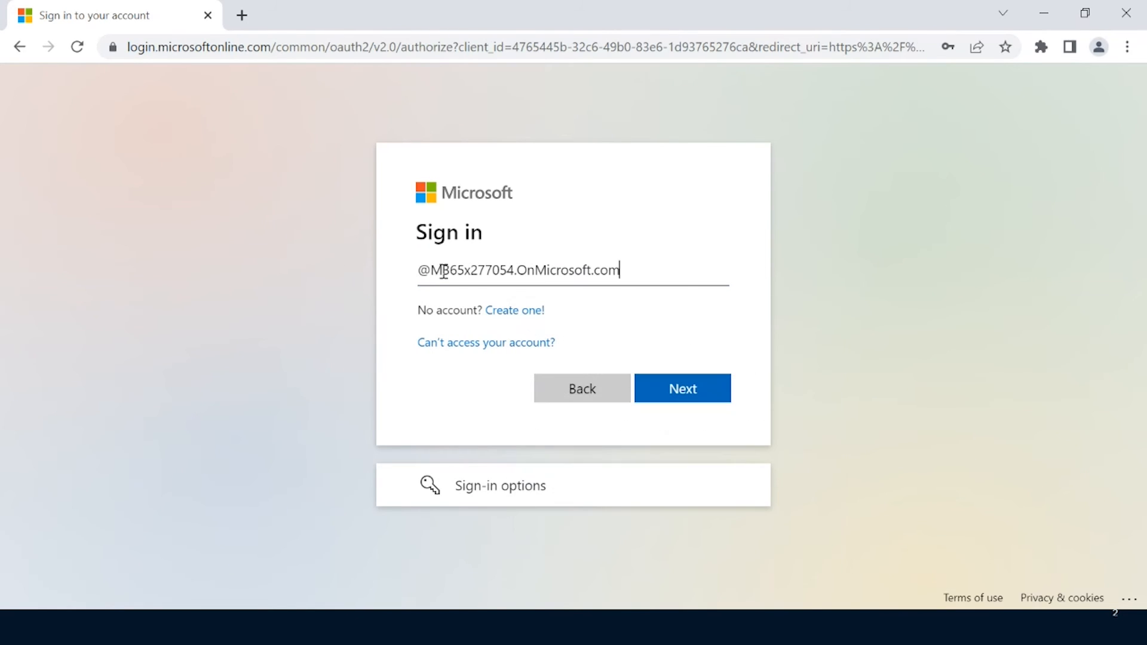
click(428, 268)
text(alexw)
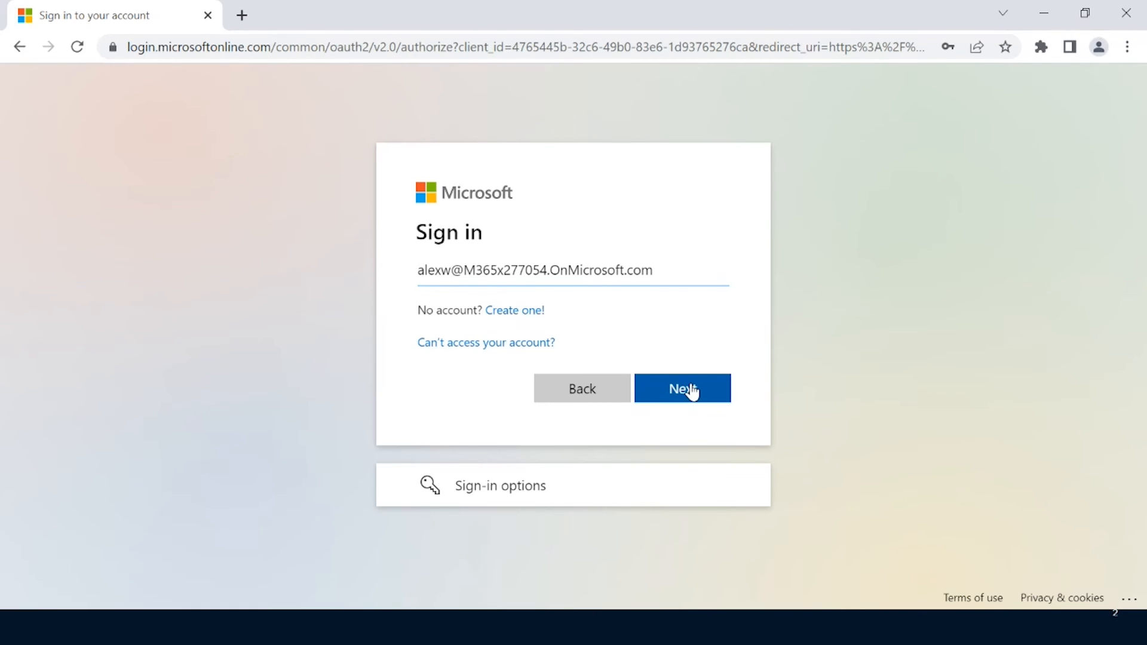
click(691, 391)
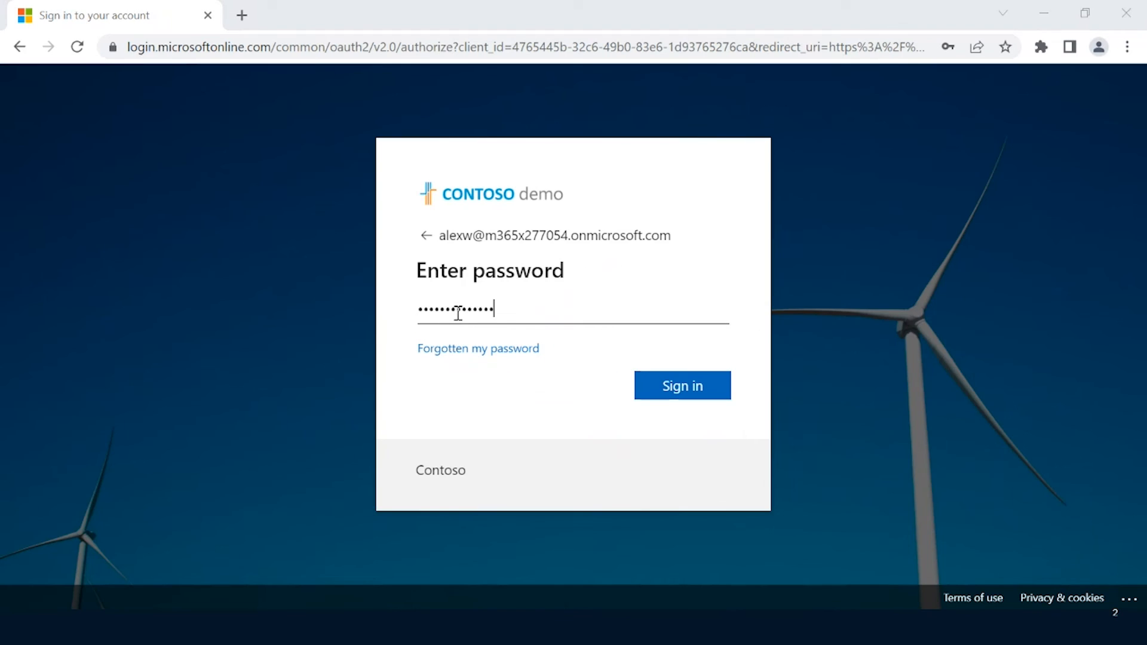
click(690, 391)
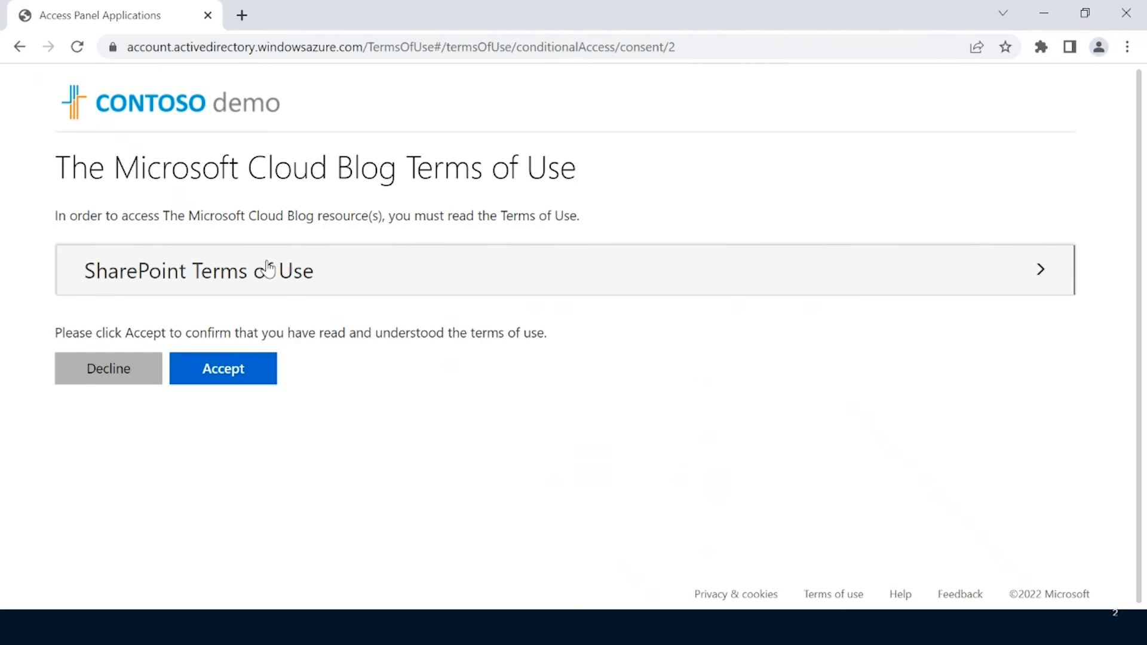
Expand and read through the SharePoint Terms of Use, then accept them.
click(1042, 273)
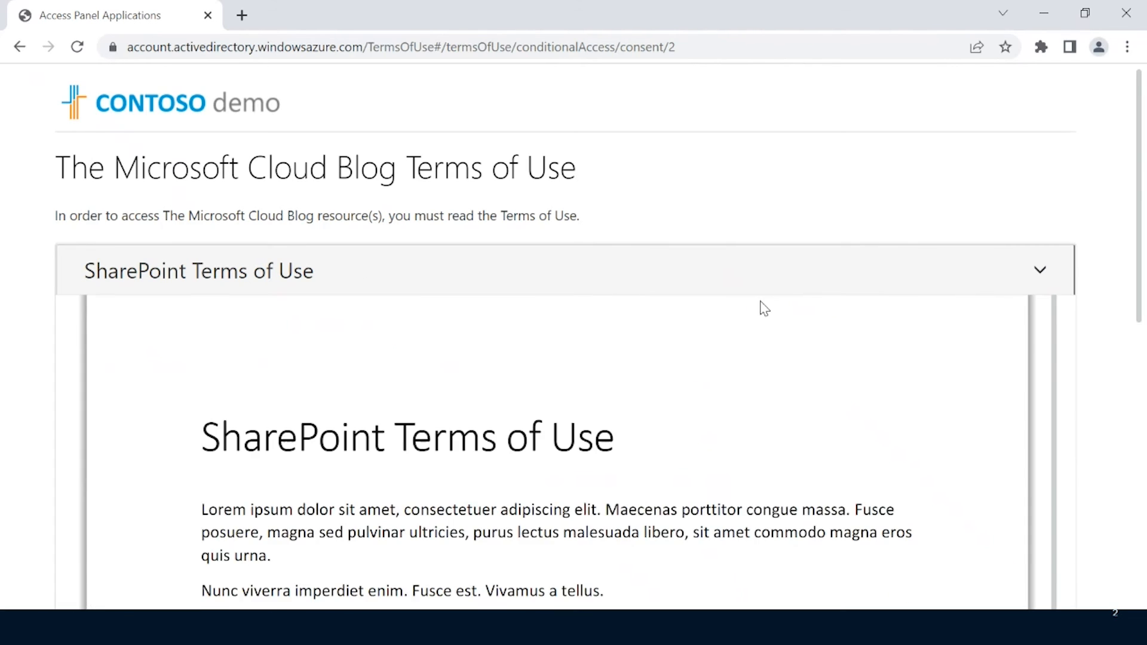
scroll(752, 313, down, 1)
scroll(576, 338, down, 2)
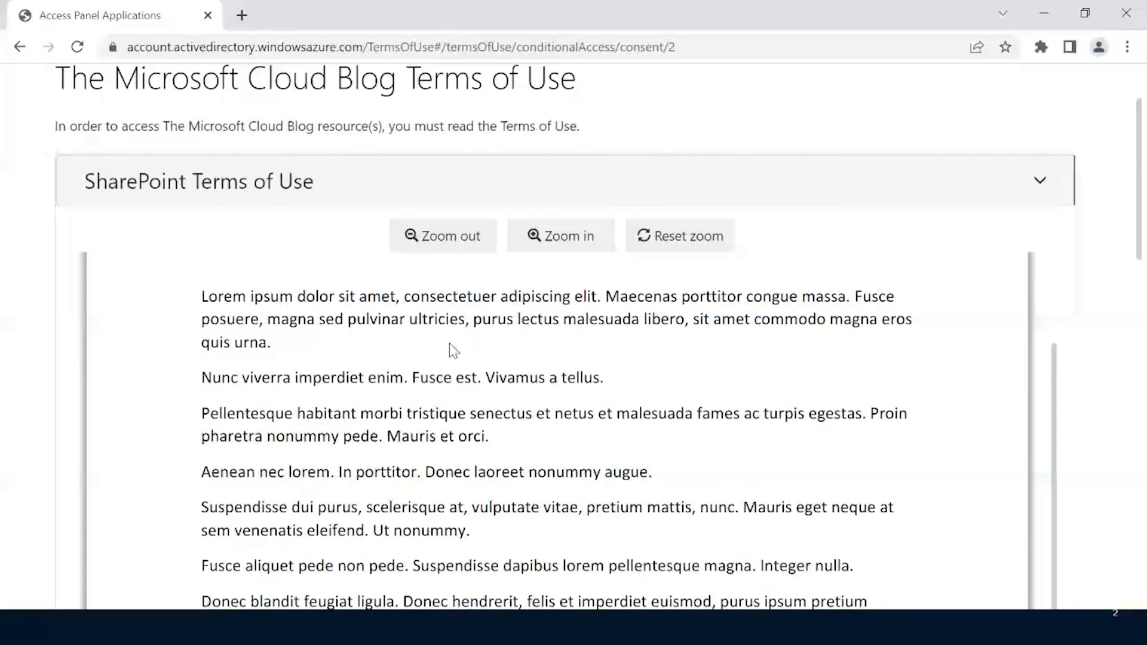
scroll(581, 343, up, 2)
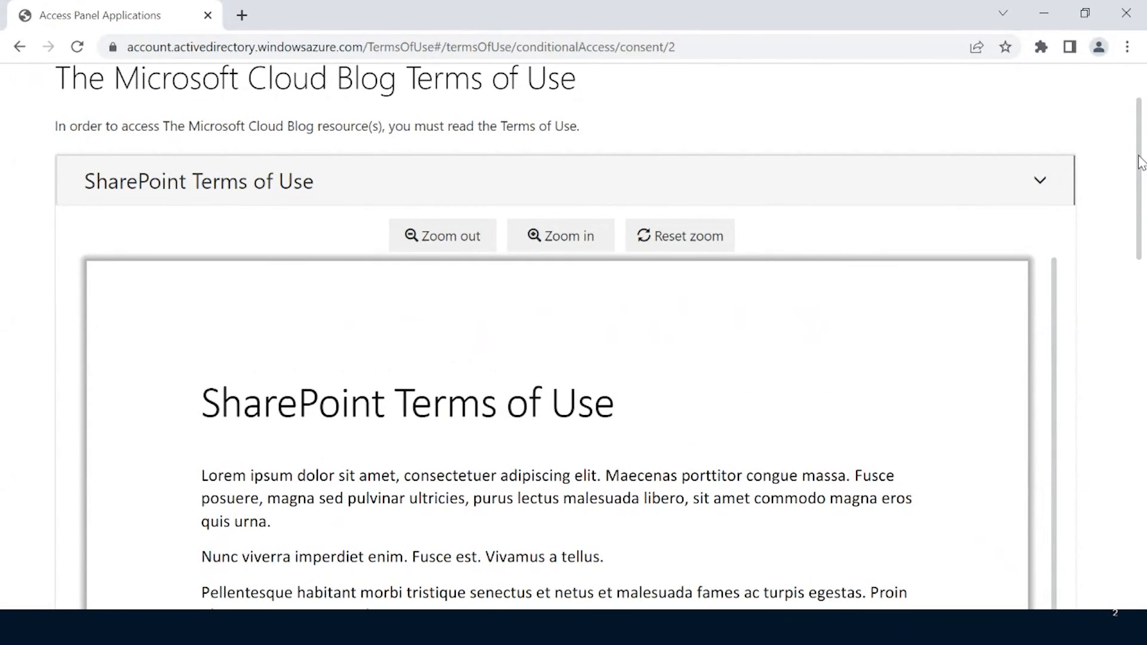
drag(1140, 159, 1122, 527)
click(192, 544)
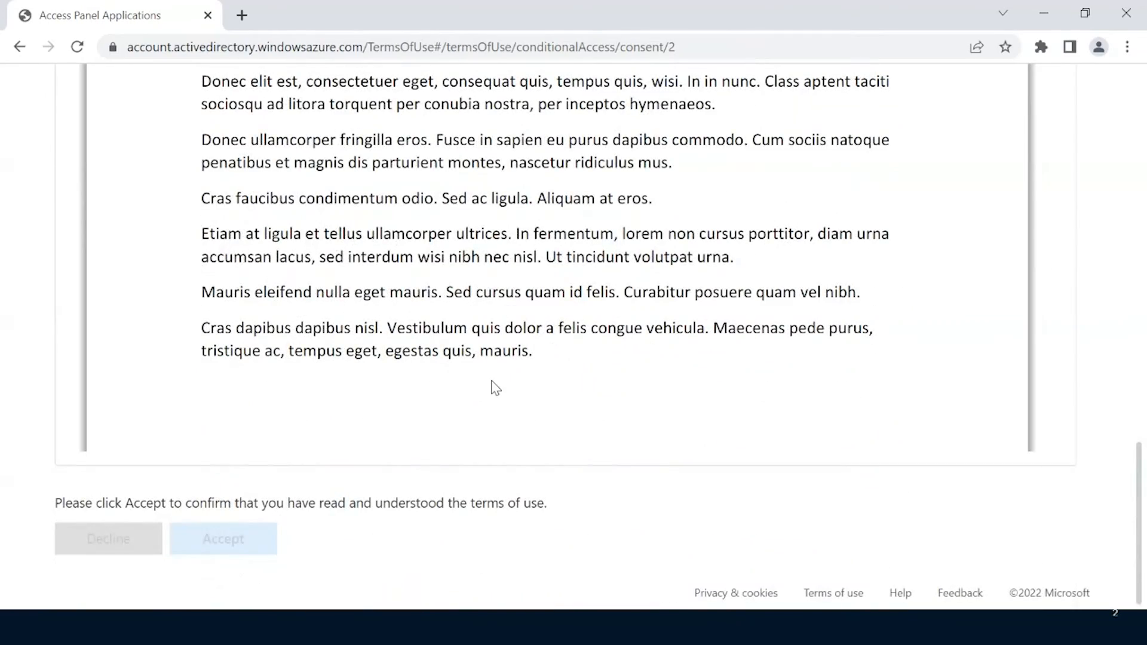